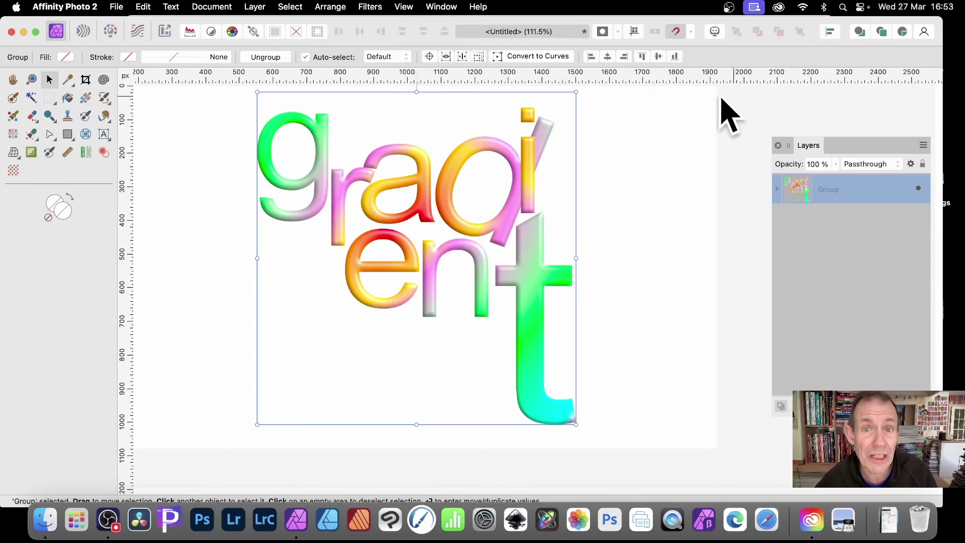
- Replace the old lettering with new 'gradient' artistic text and move it left onto the page
key(Delete)
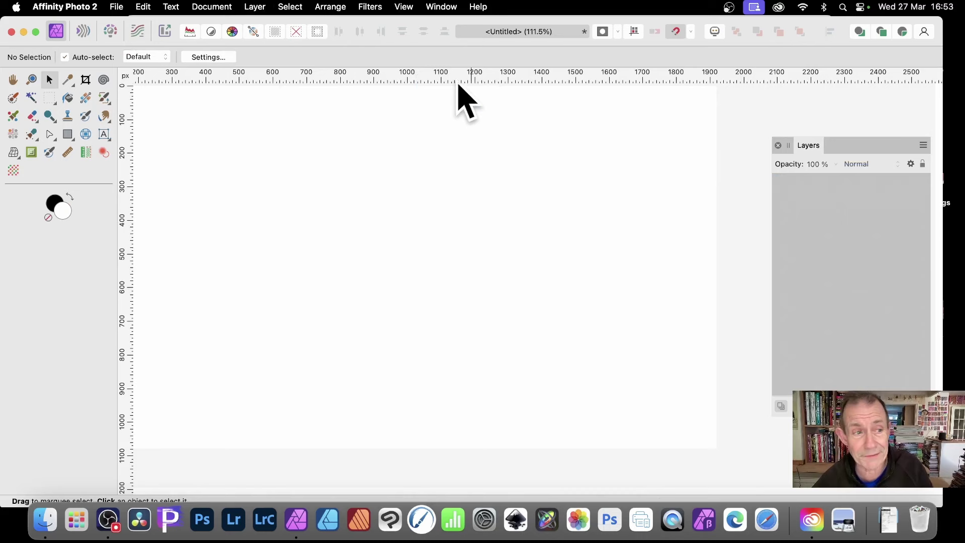
drag(104, 135, 124, 138)
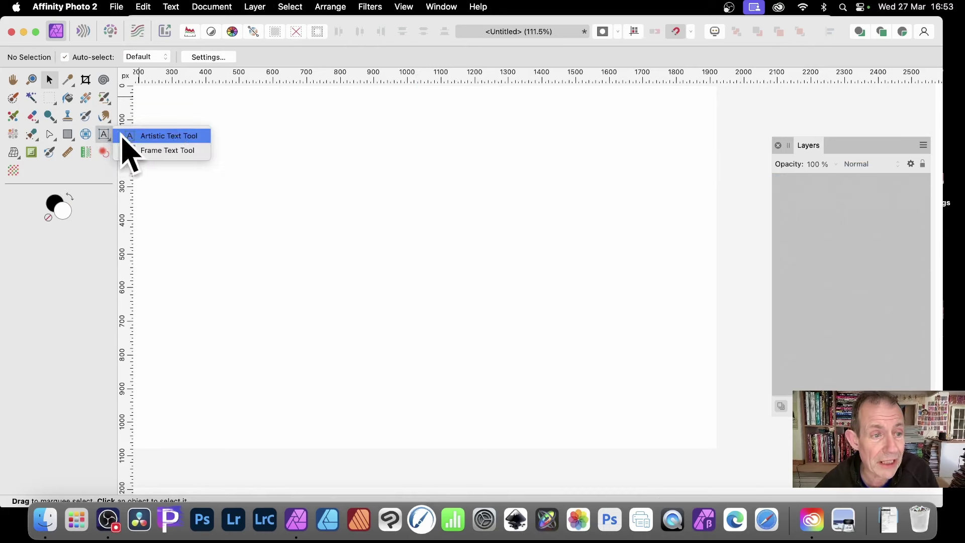
click(179, 137)
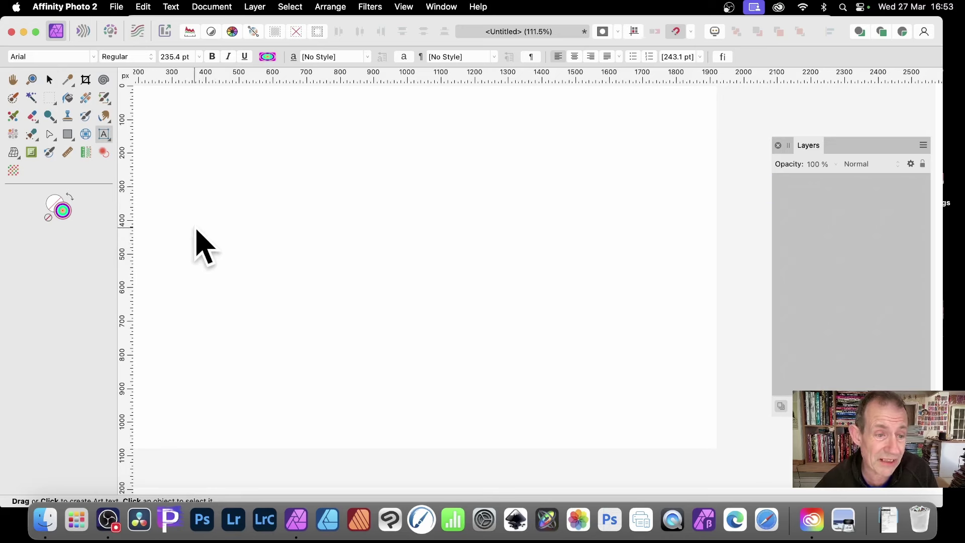
click(197, 230)
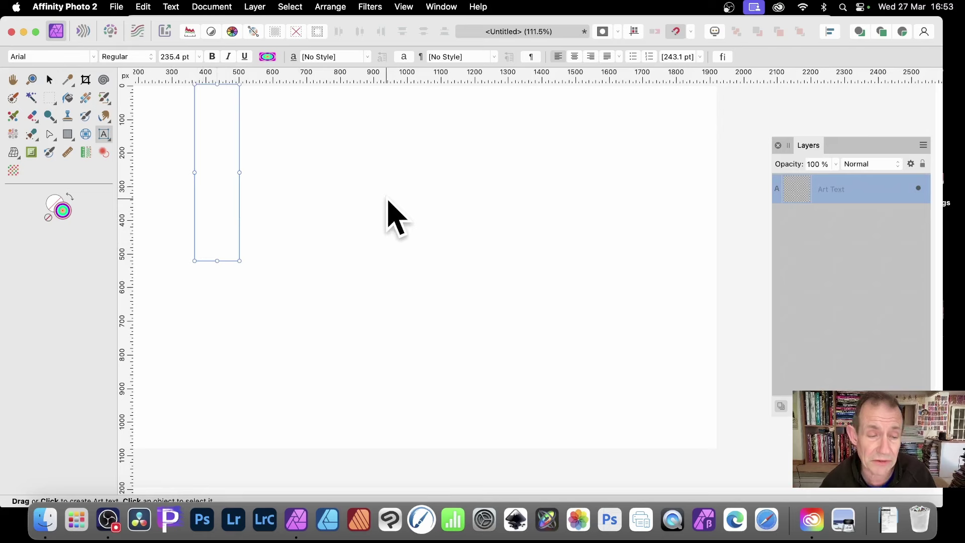
text(g)
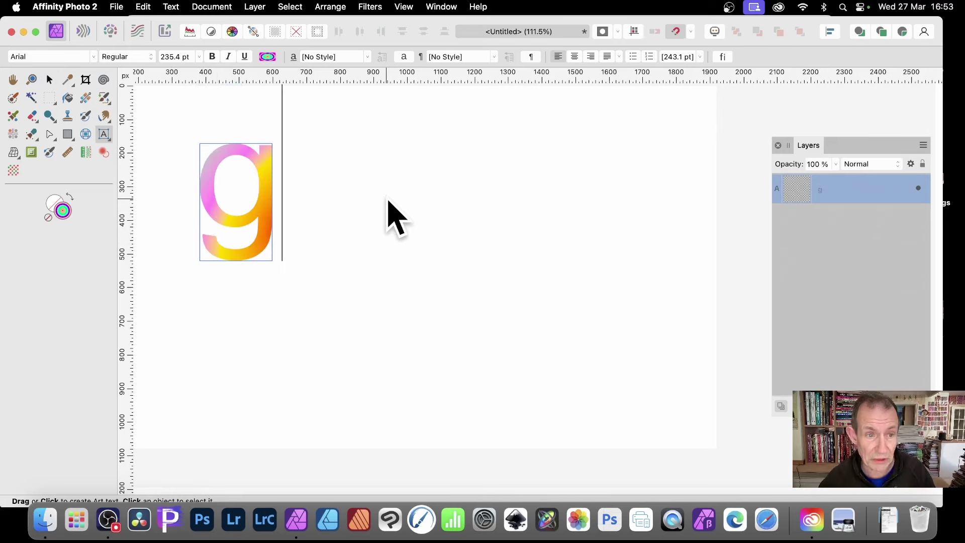
text(radient)
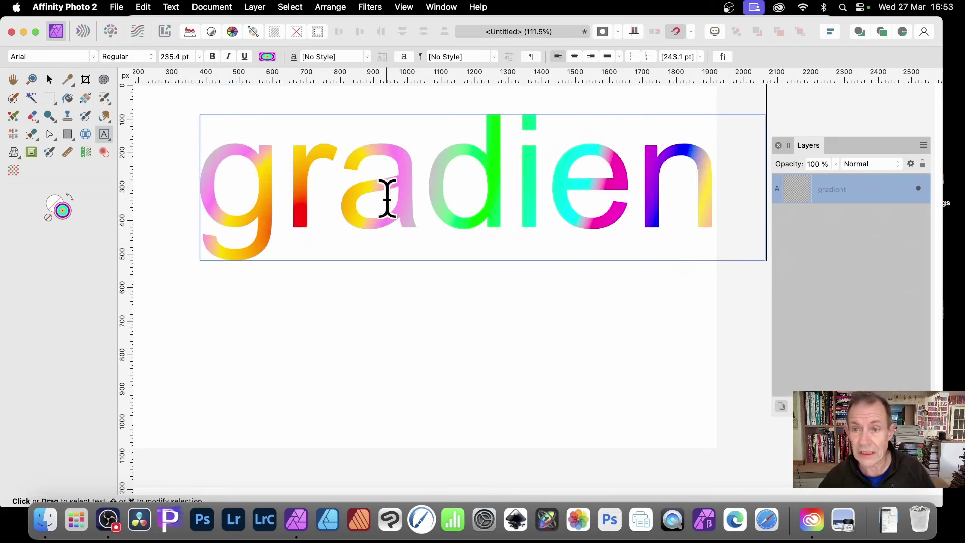
click(49, 79)
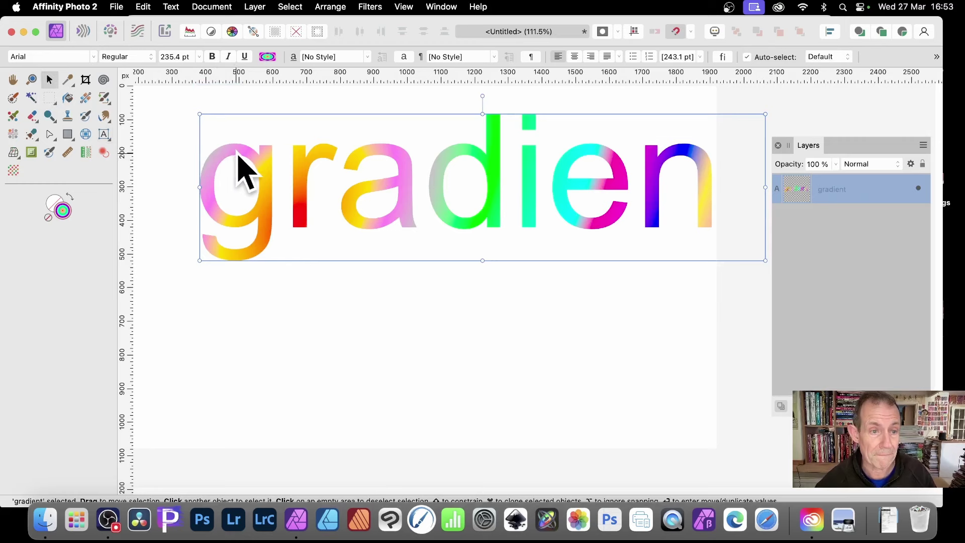
drag(239, 157, 185, 154)
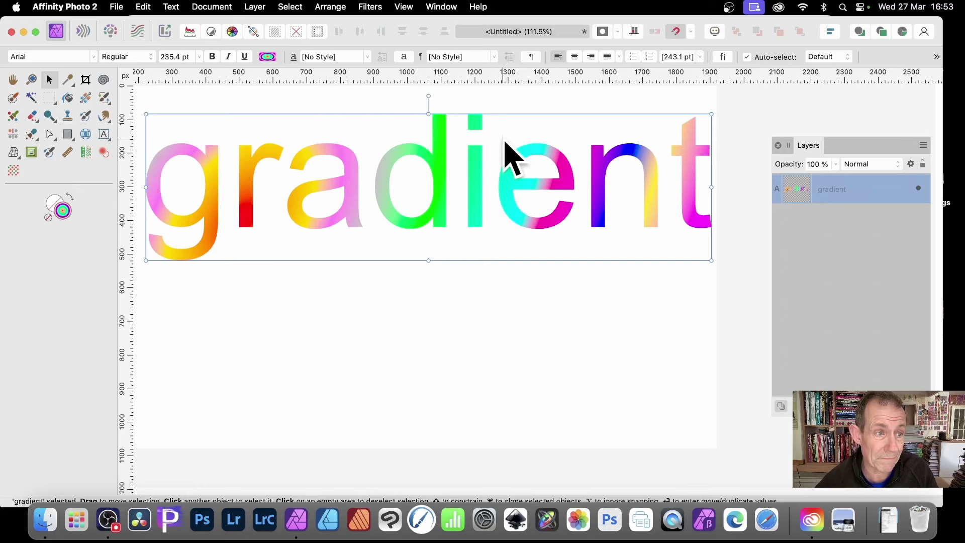
- Set the text fill to solid, then to an elliptical gradient drawn across the word
click(86, 99)
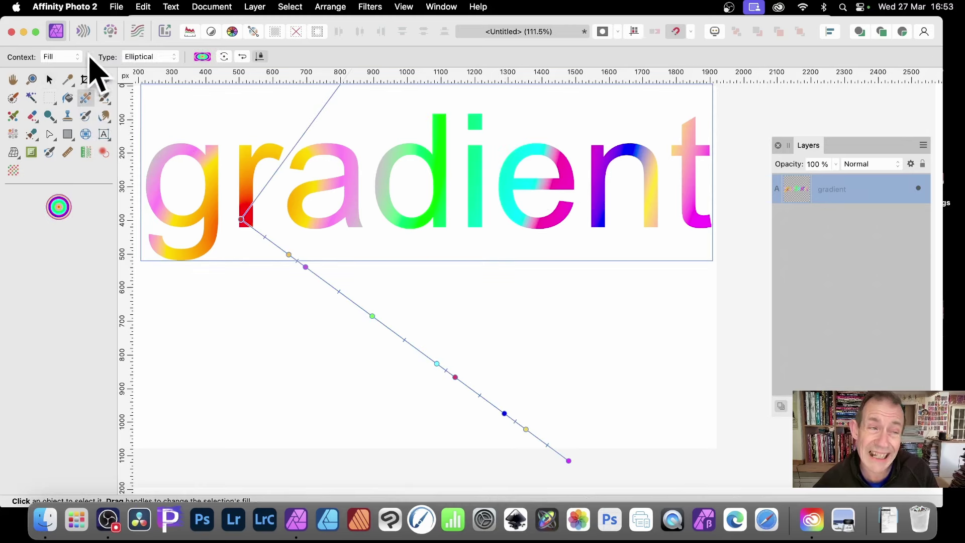
click(129, 56)
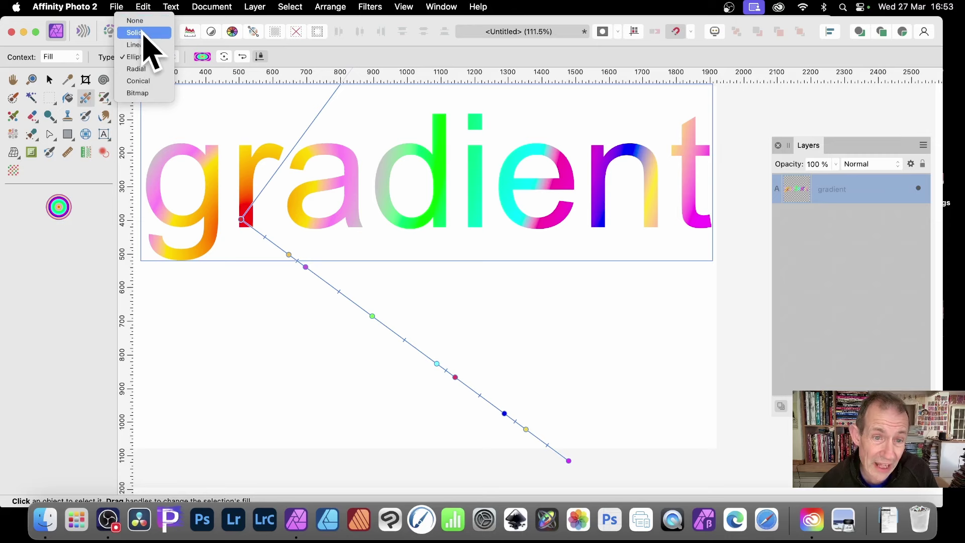
click(143, 32)
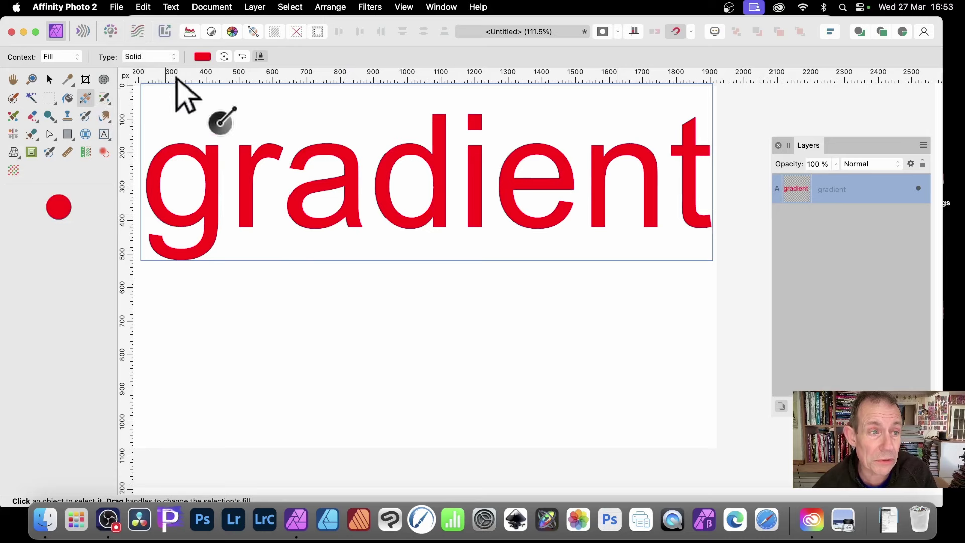
click(148, 56)
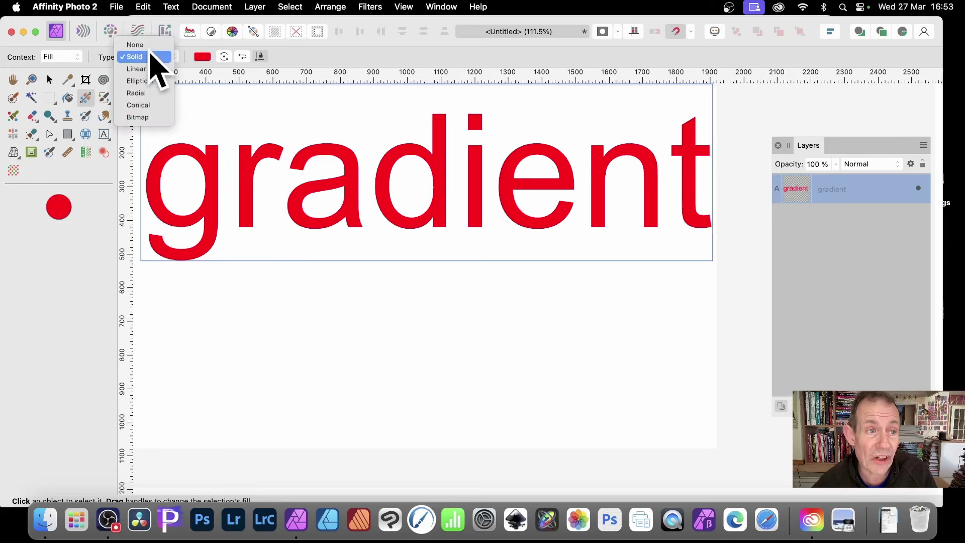
click(143, 80)
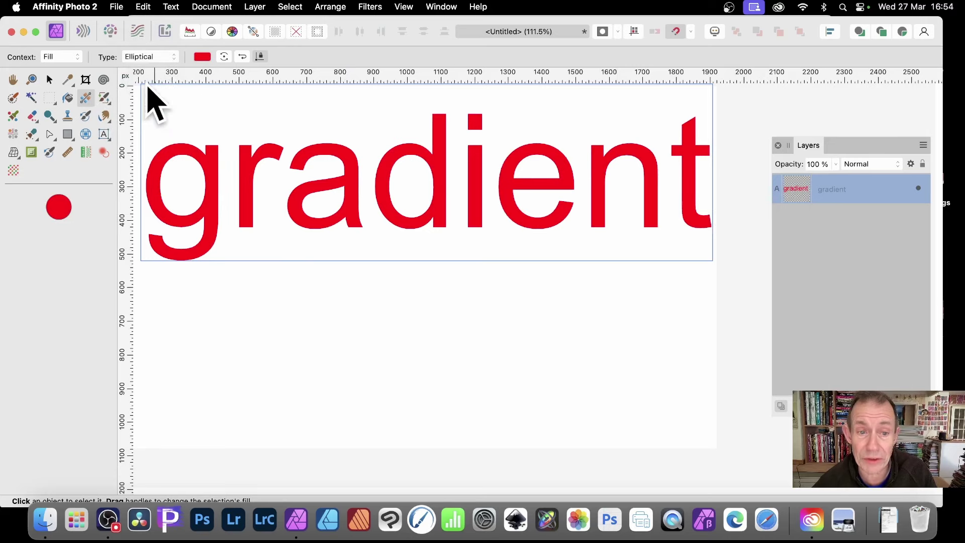
drag(375, 144, 560, 246)
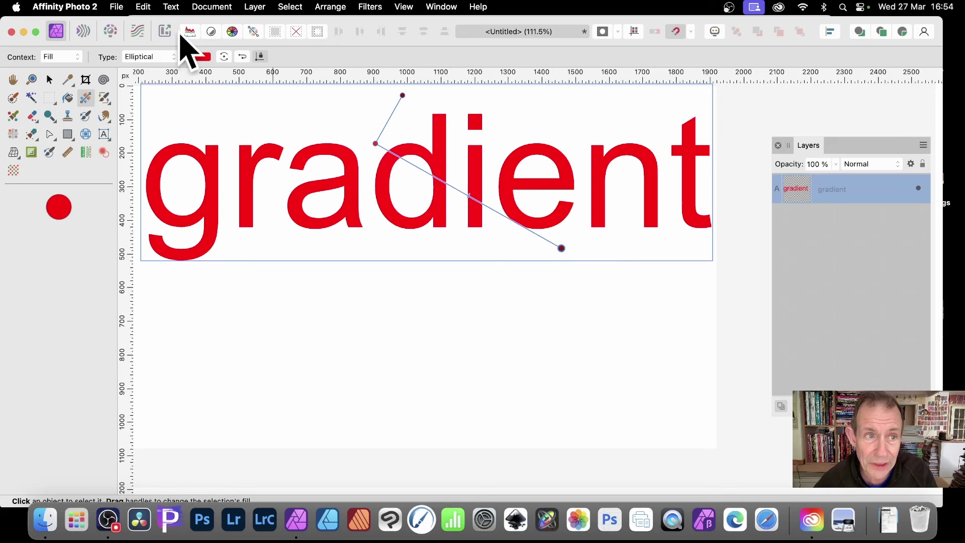
- Fill the text with the rainbow preset gradient from the swatches
click(202, 56)
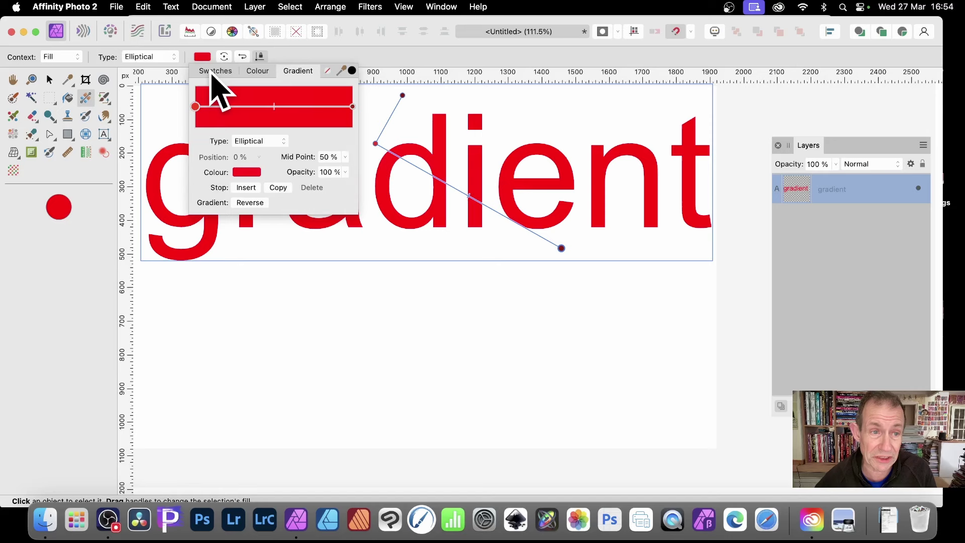
click(211, 73)
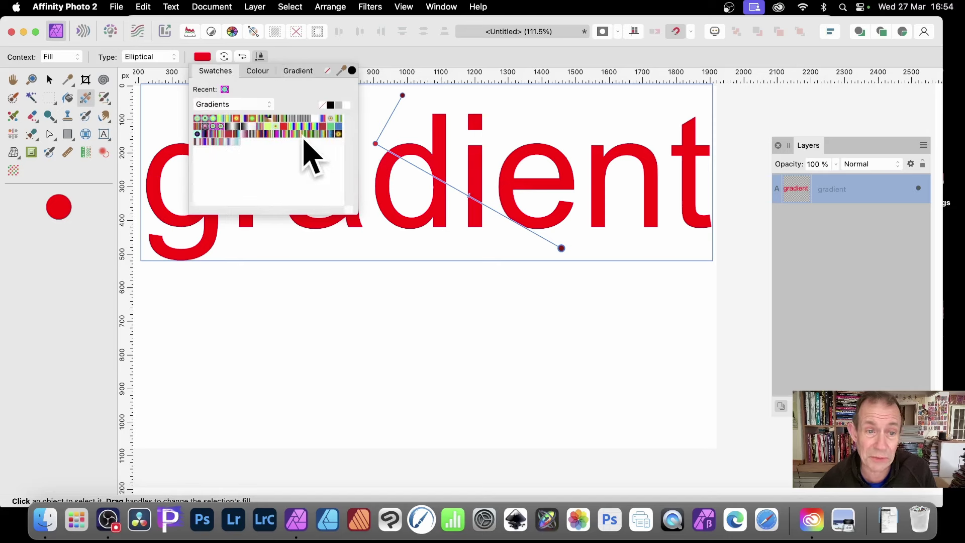
click(251, 121)
click(287, 126)
click(294, 130)
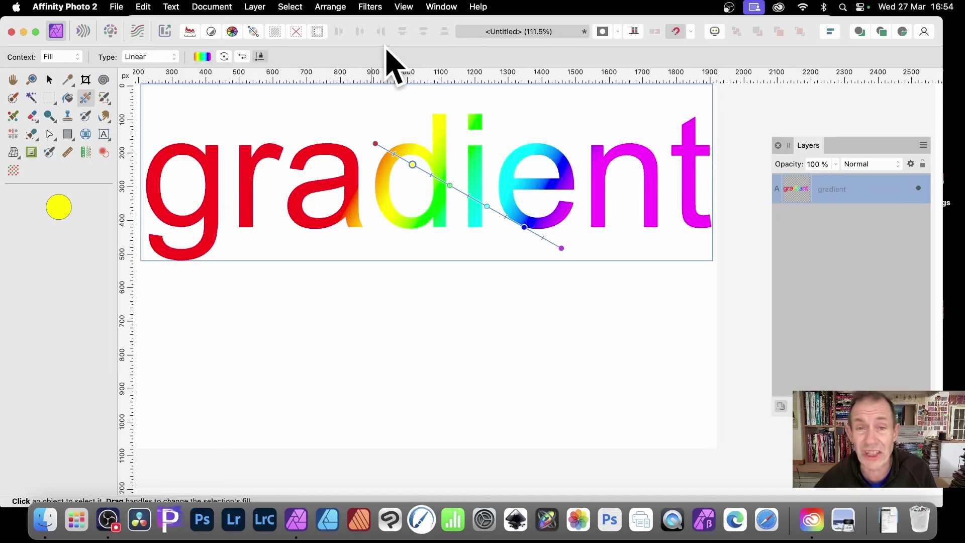
- Make the rainbow gradient elliptical and stretch its handles across the whole word
click(150, 56)
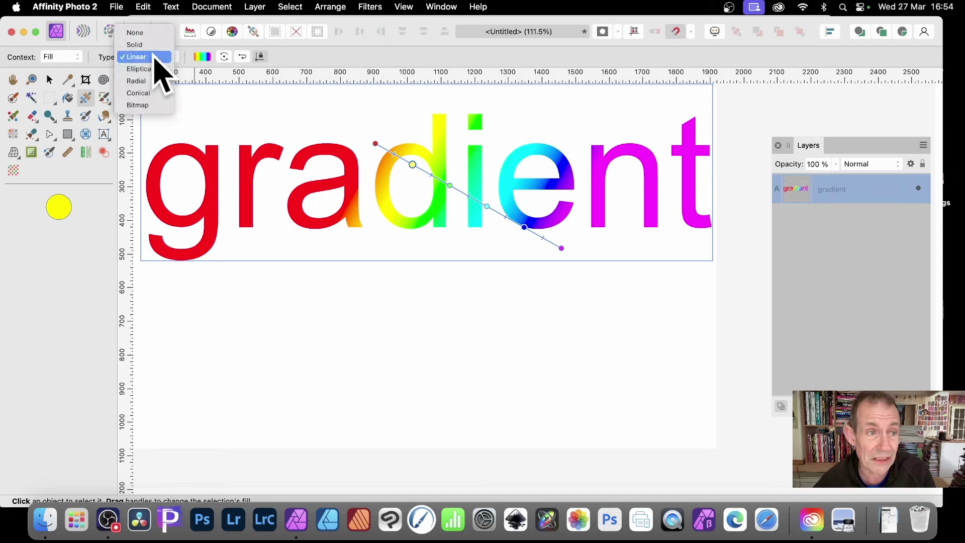
click(154, 70)
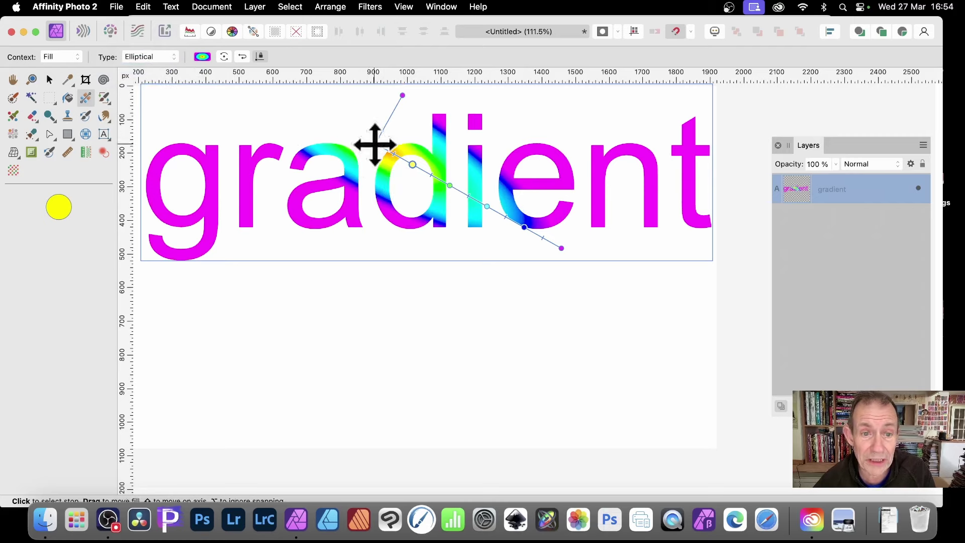
drag(374, 143, 407, 233)
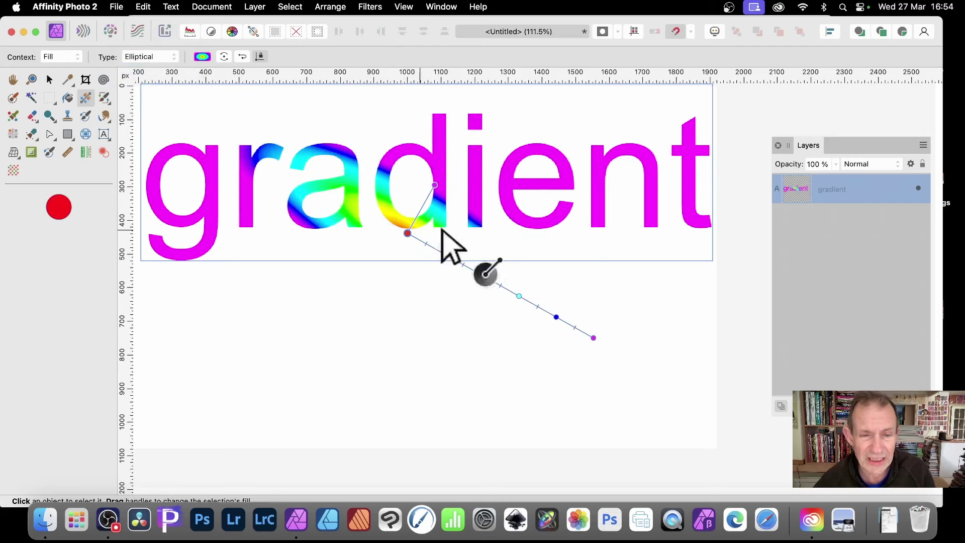
drag(435, 185, 545, 109)
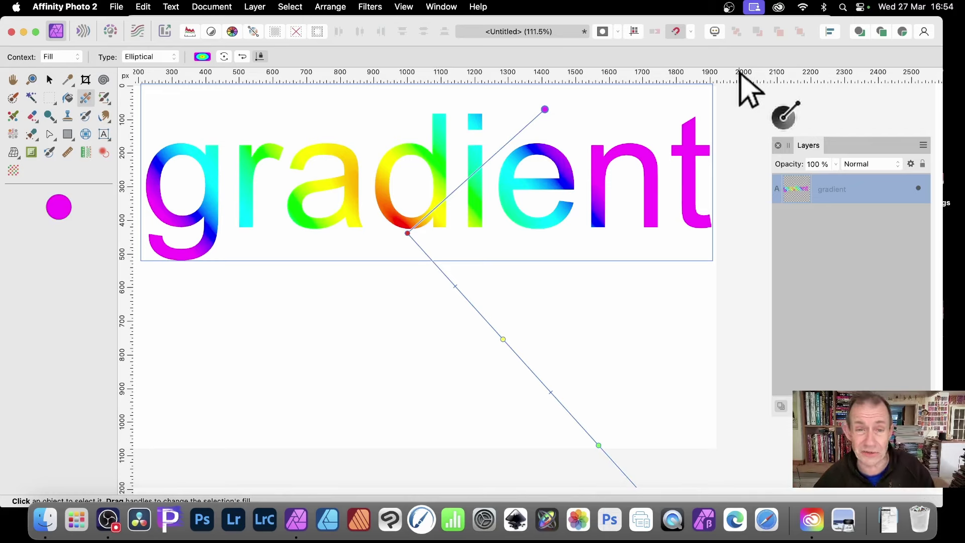
click(50, 80)
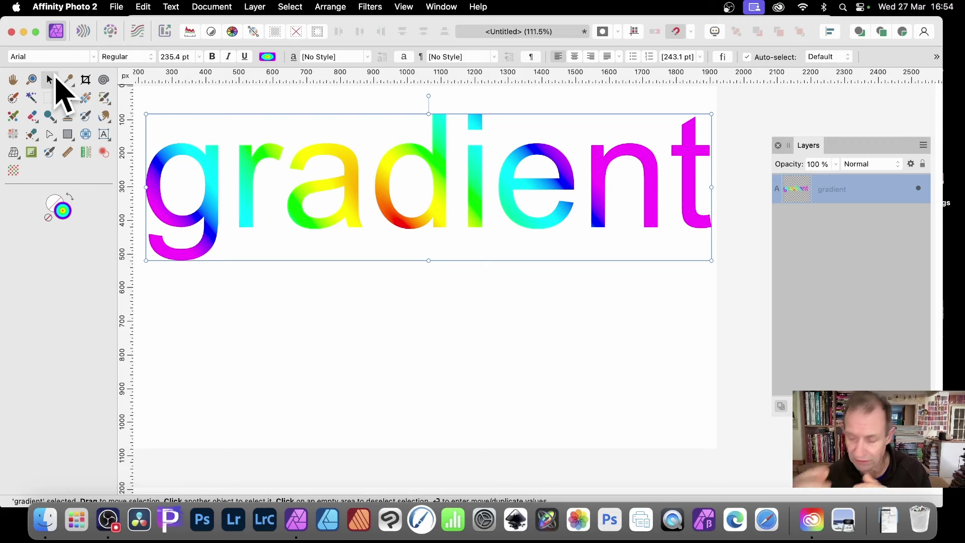
- Delete the rainbow word and create a single gradient-filled 'g' artistic text
key(Delete)
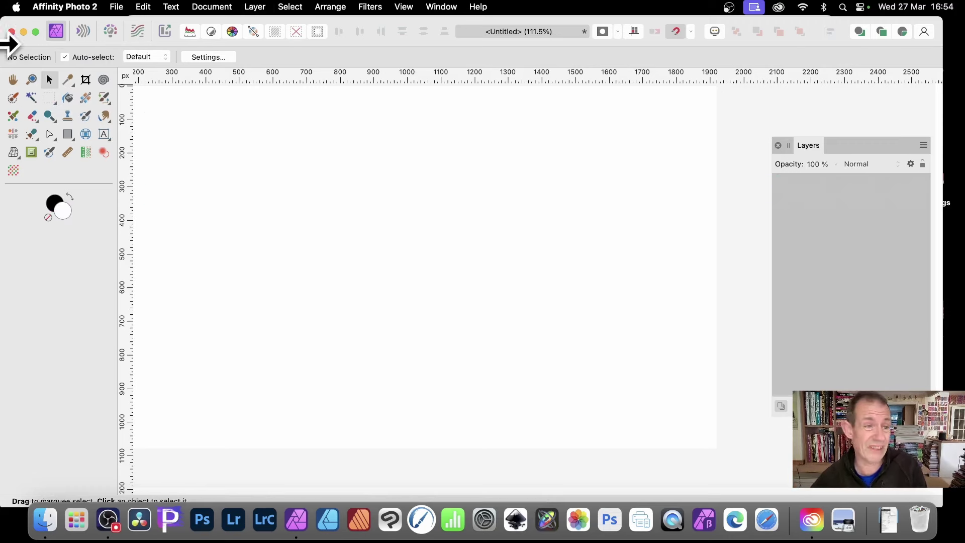
click(103, 134)
click(213, 185)
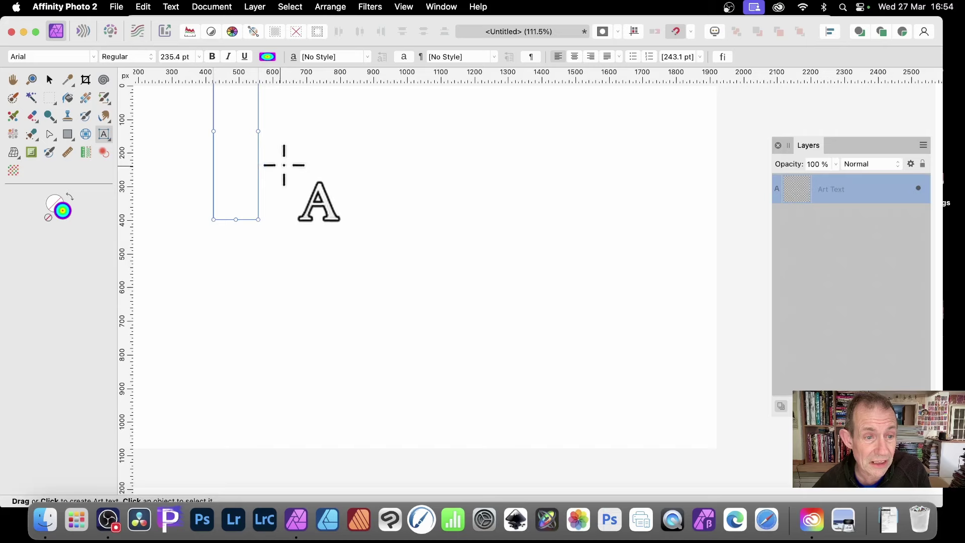
text(g)
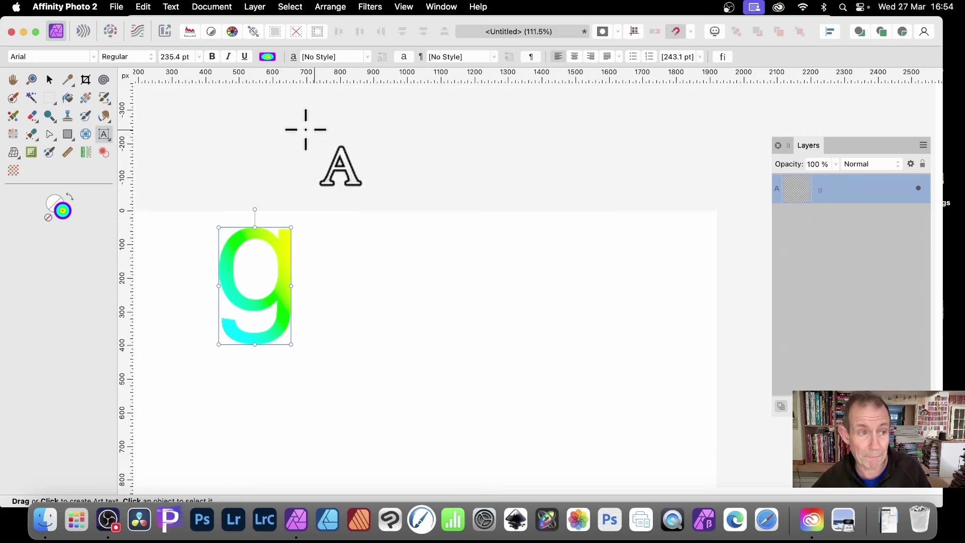
key(Escape)
scroll(403, 269, down, 4)
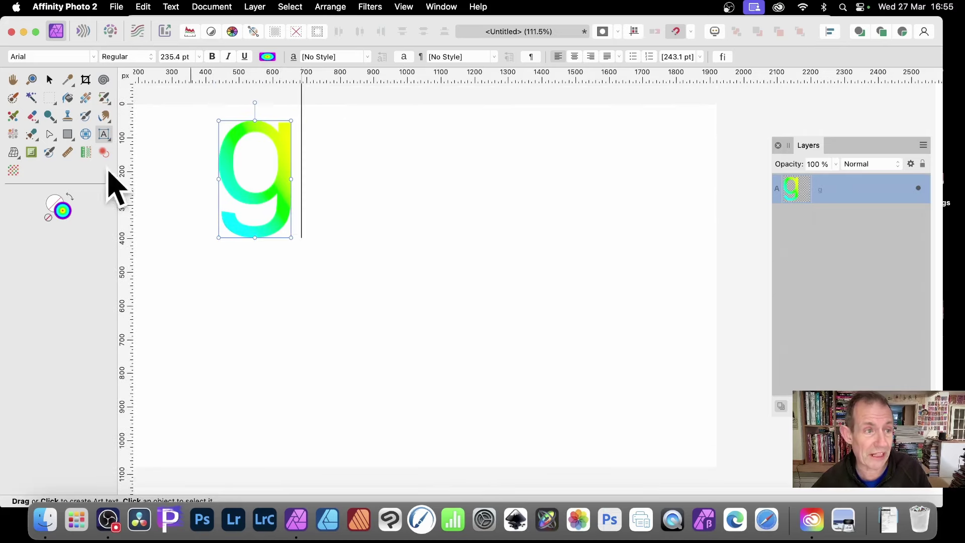
click(49, 79)
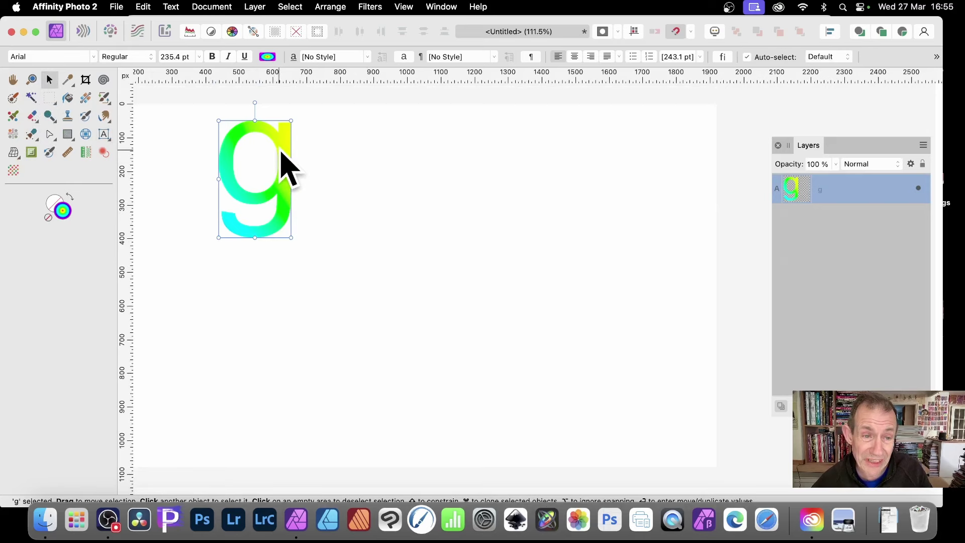
- Move the g to the left edge and drag out copies into two rows
drag(279, 153, 234, 160)
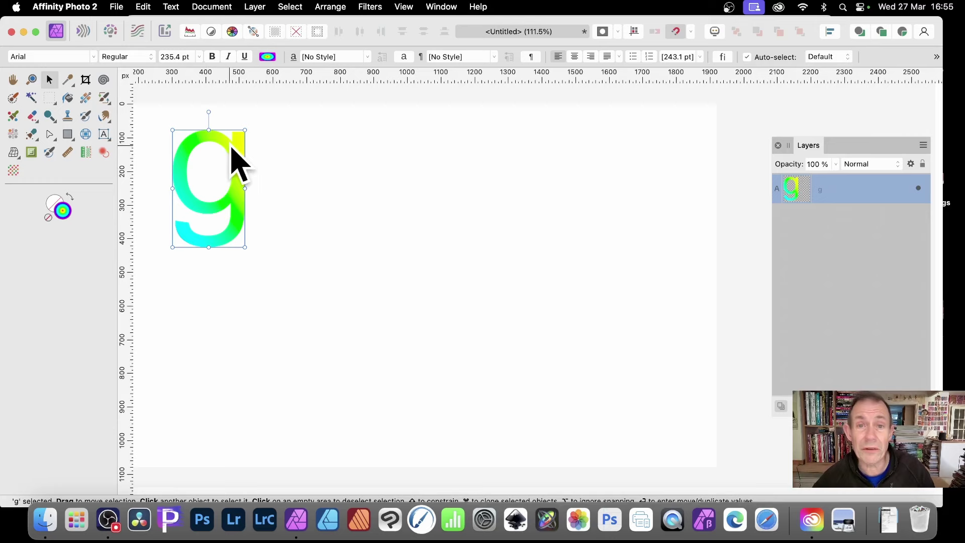
drag(230, 162, 338, 166)
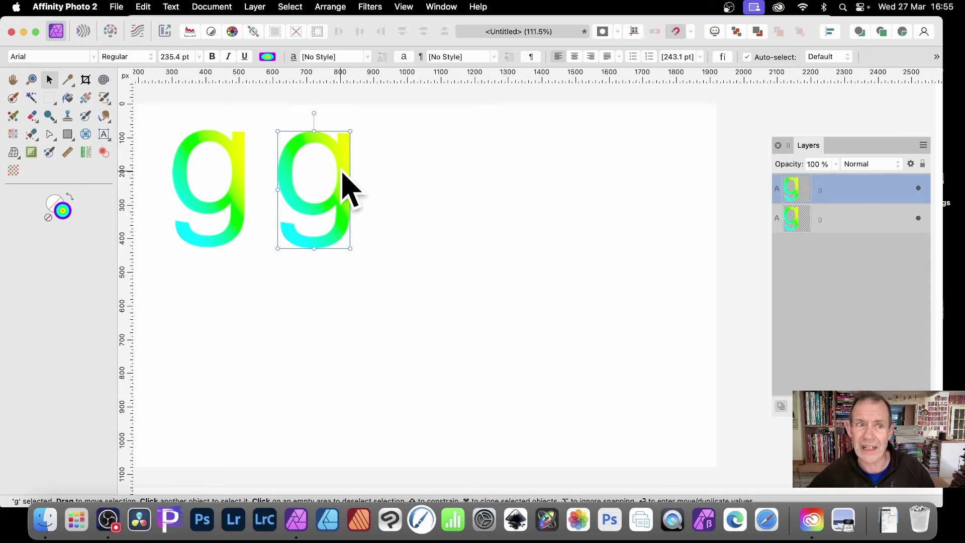
drag(344, 168, 546, 167)
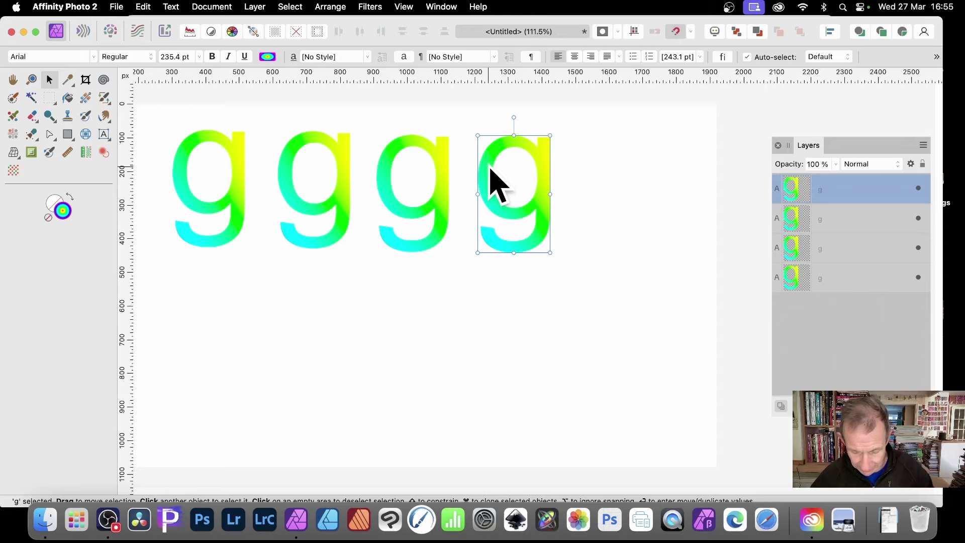
mouse_move(515, 158)
mouse_down()
mouse_move(426, 211)
mouse_move(225, 286)
mouse_move(322, 294)
mouse_move(332, 284)
mouse_move(418, 285)
mouse_move(474, 308)
mouse_move(534, 308)
mouse_up()
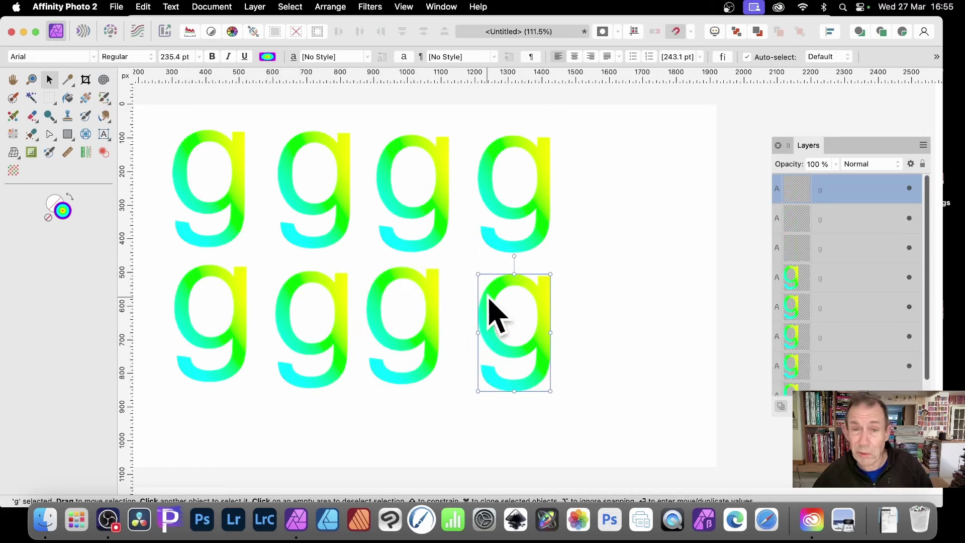
- Retype the top-row g copies as r, a and d
click(104, 134)
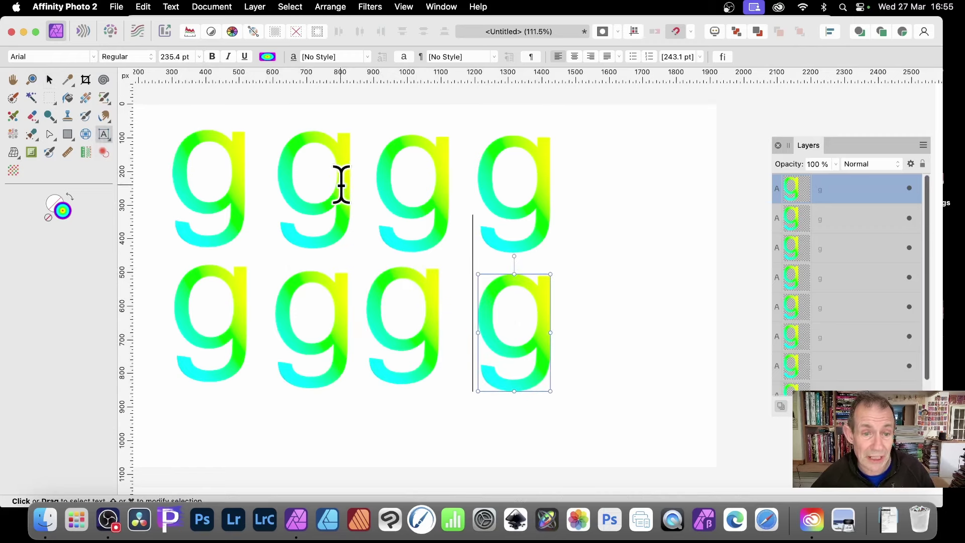
click(105, 135)
click(201, 135)
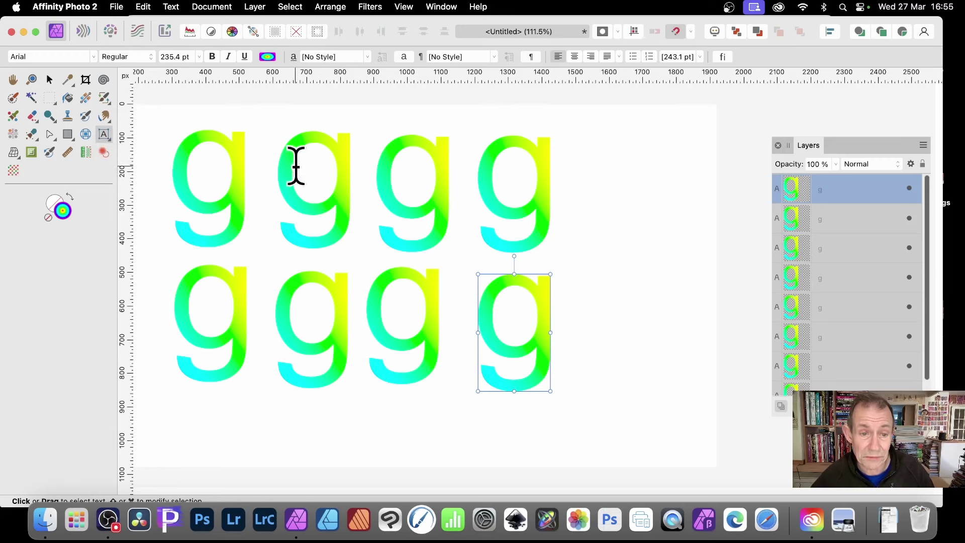
click(343, 191)
drag(318, 194, 273, 189)
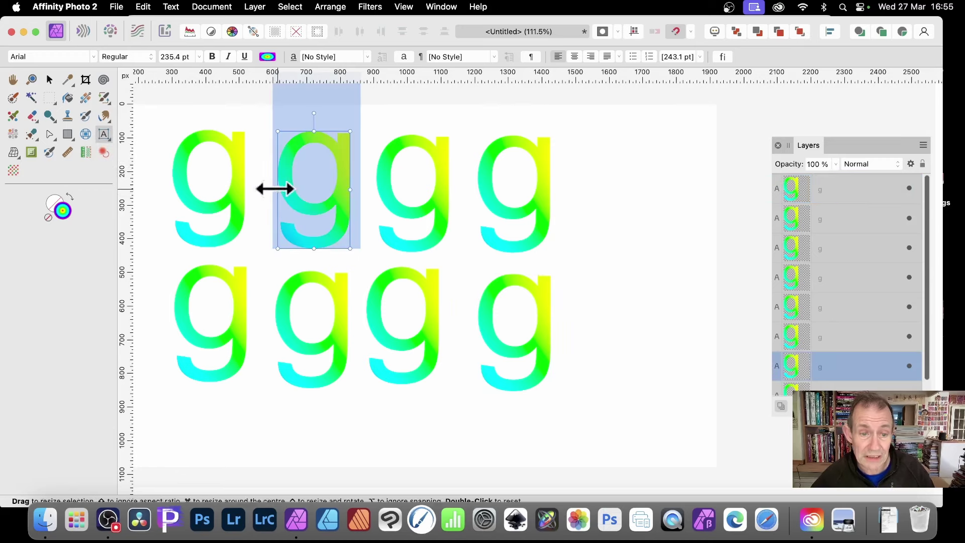
text(r)
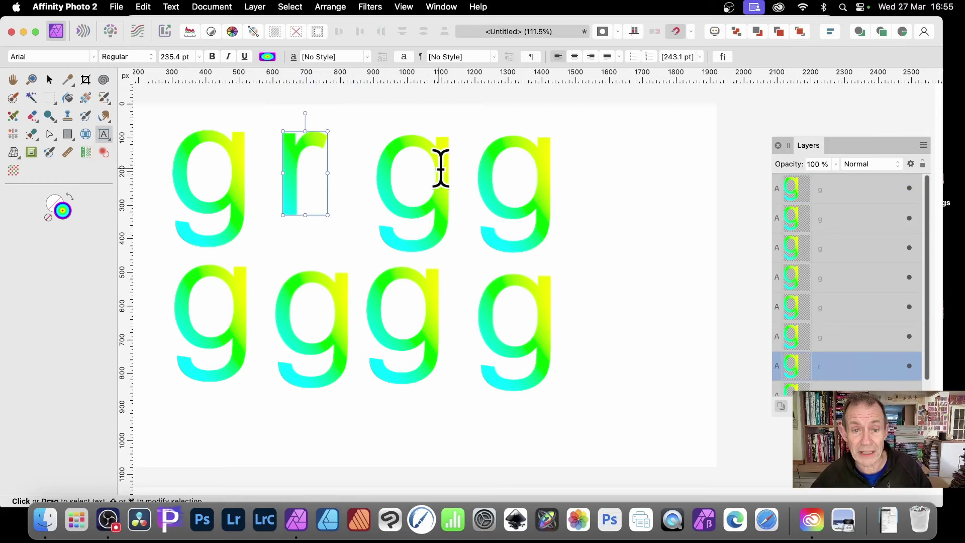
click(442, 169)
drag(445, 171, 377, 172)
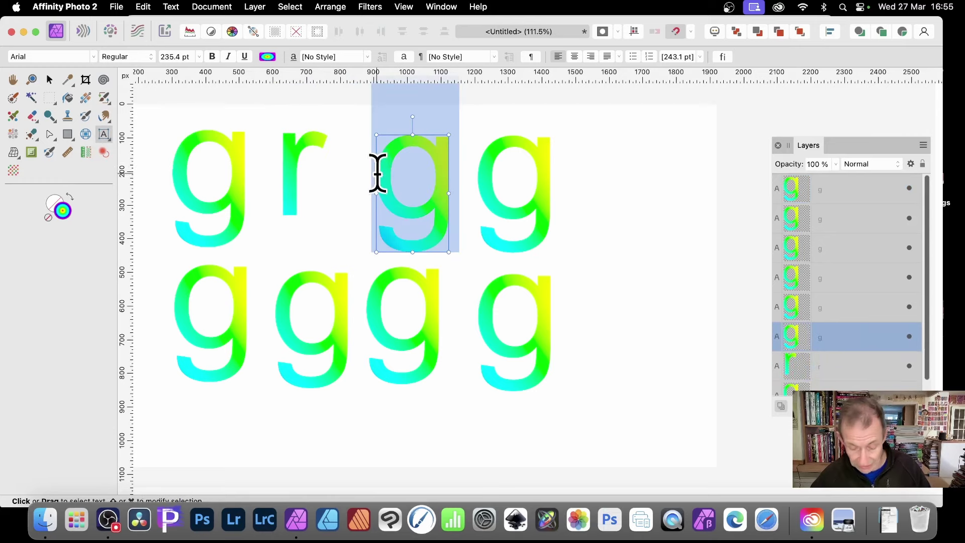
text(a)
click(546, 195)
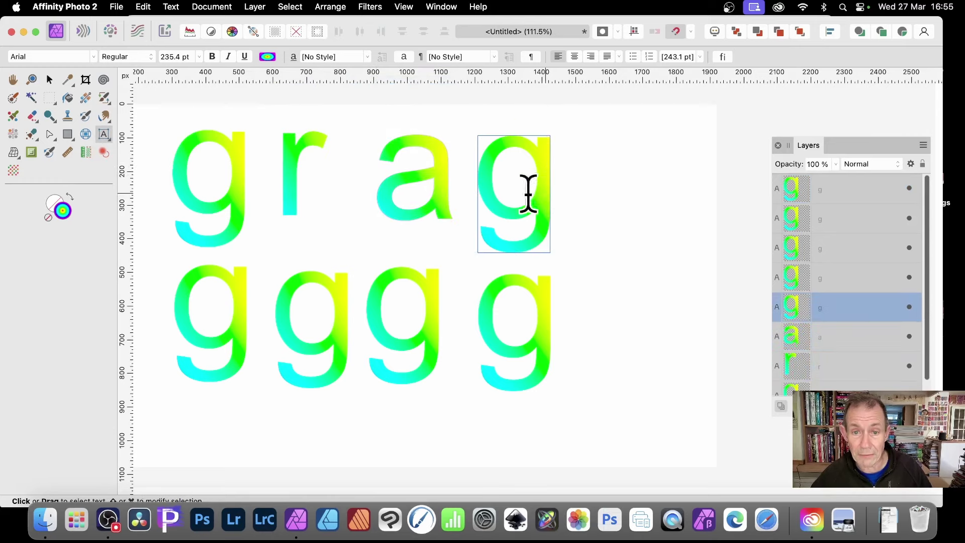
drag(528, 194, 458, 195)
text(d)
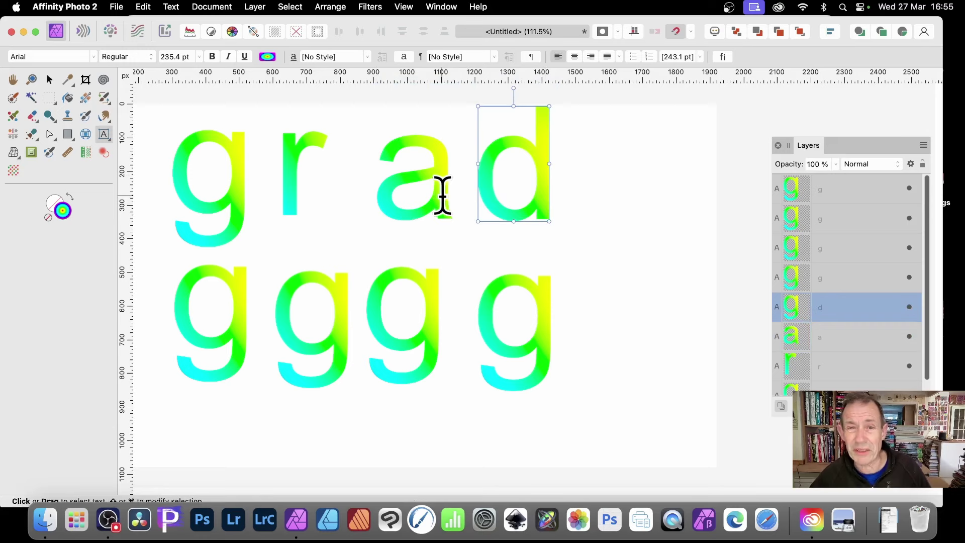
- Retype the bottom-row g copies as i, e, n and t
click(232, 318)
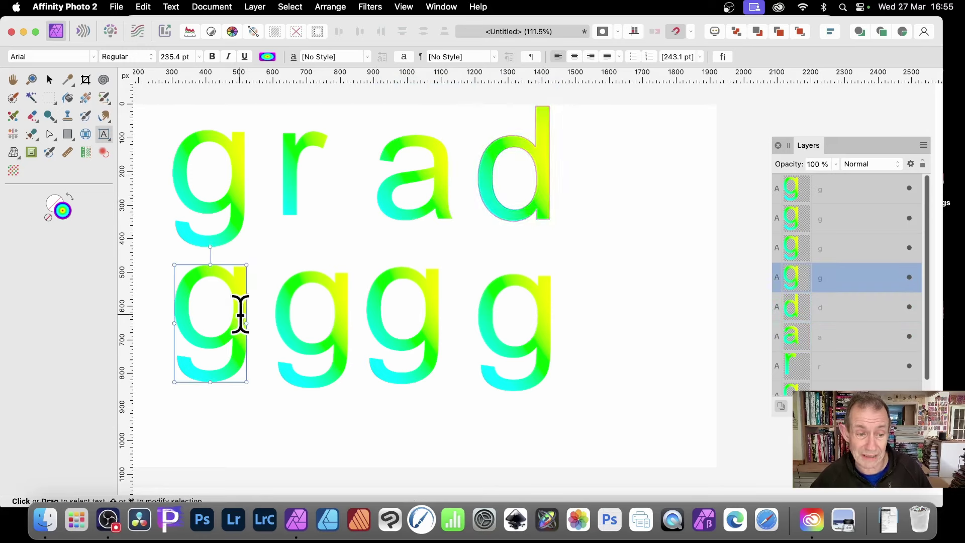
drag(236, 316, 179, 312)
text(i)
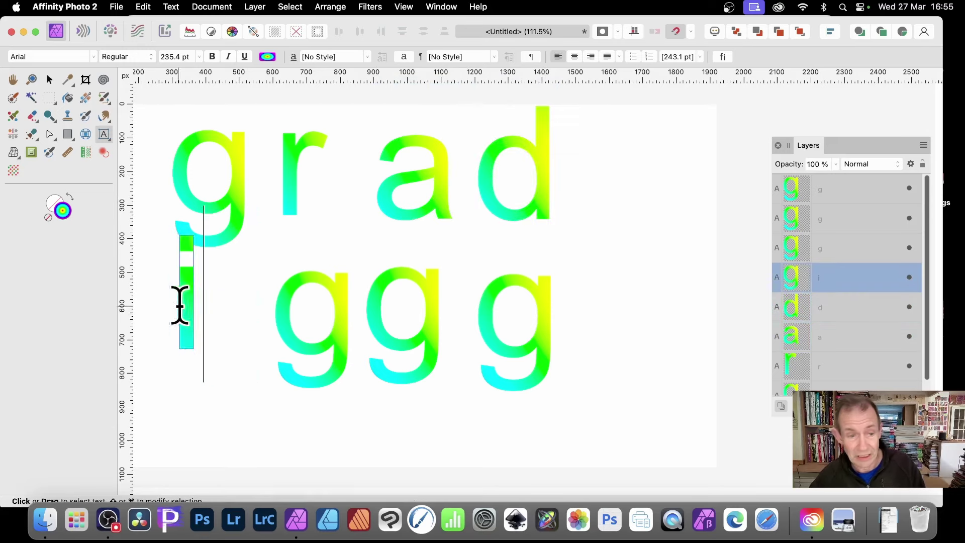
click(342, 312)
drag(342, 312, 284, 314)
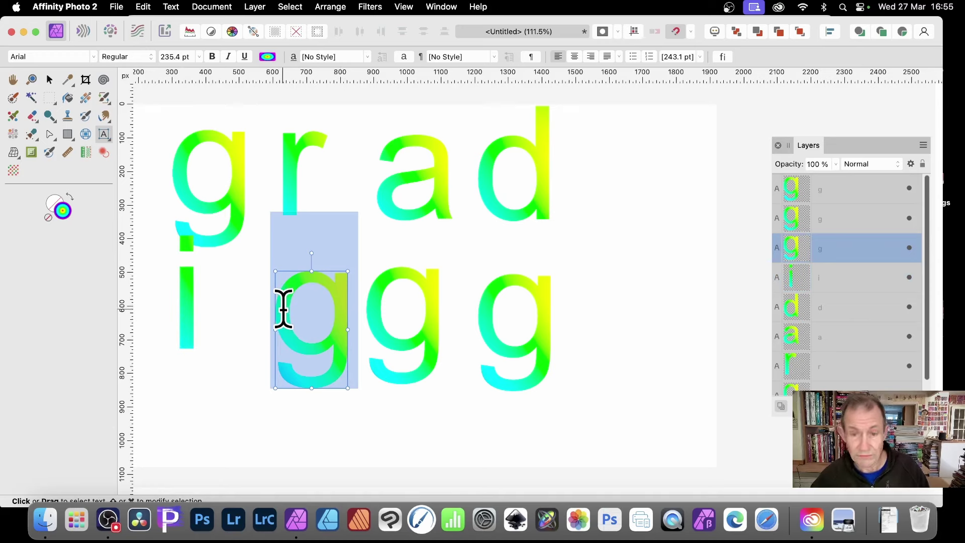
text(e)
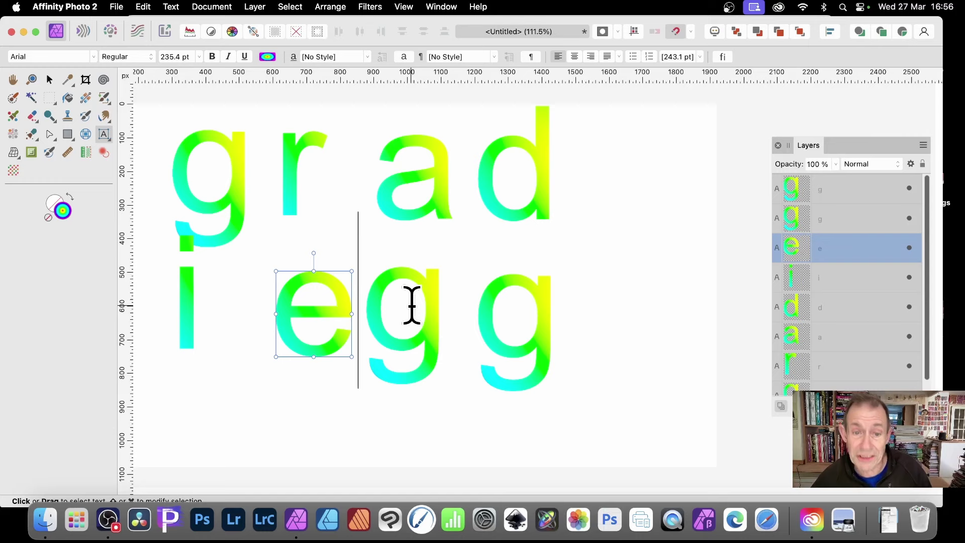
drag(430, 304, 367, 303)
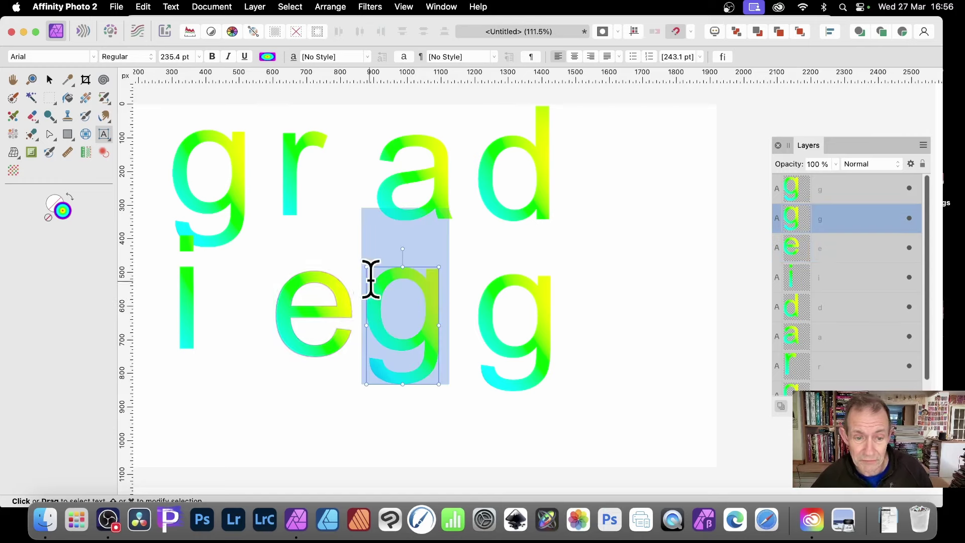
text(n)
drag(544, 318, 494, 322)
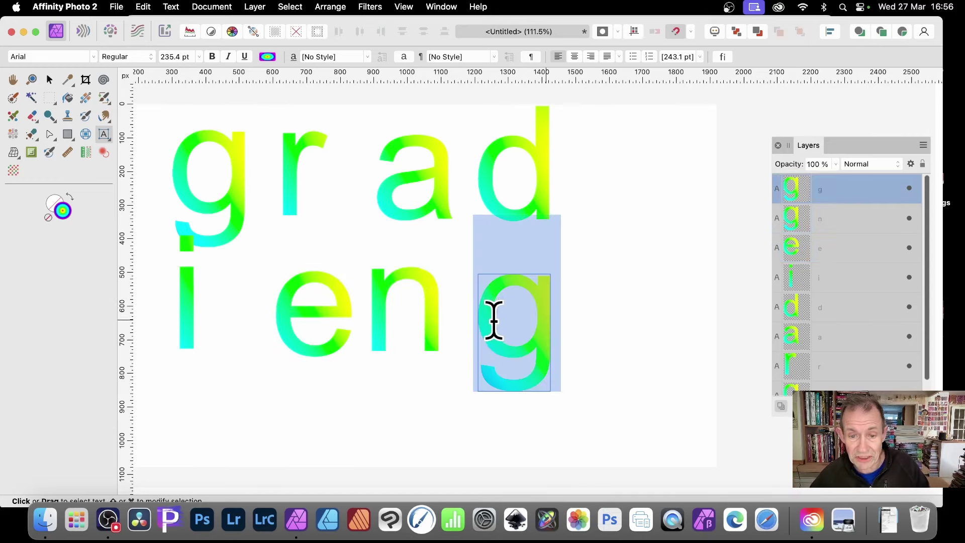
text(t)
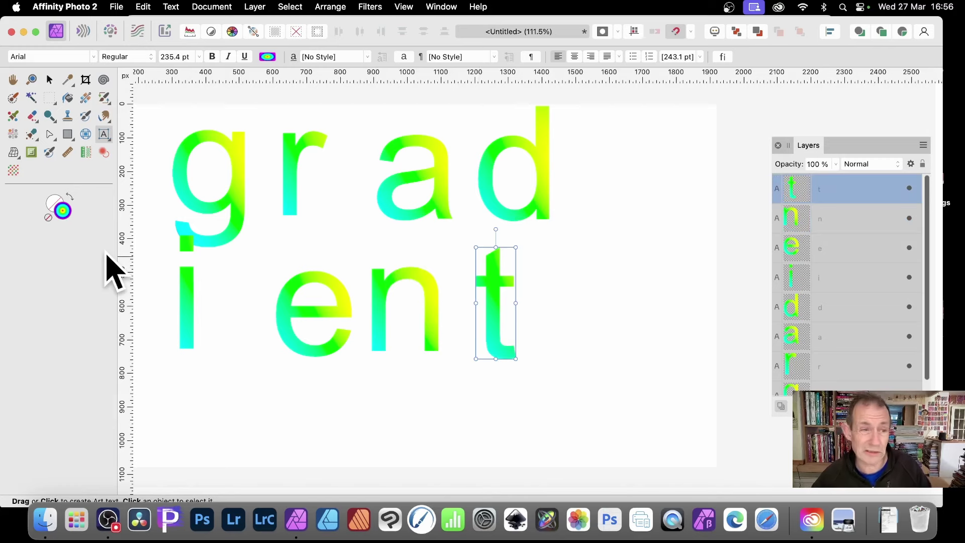
click(50, 79)
- Select all eight letters and drag one gradient across them from the g to the t
click(241, 199)
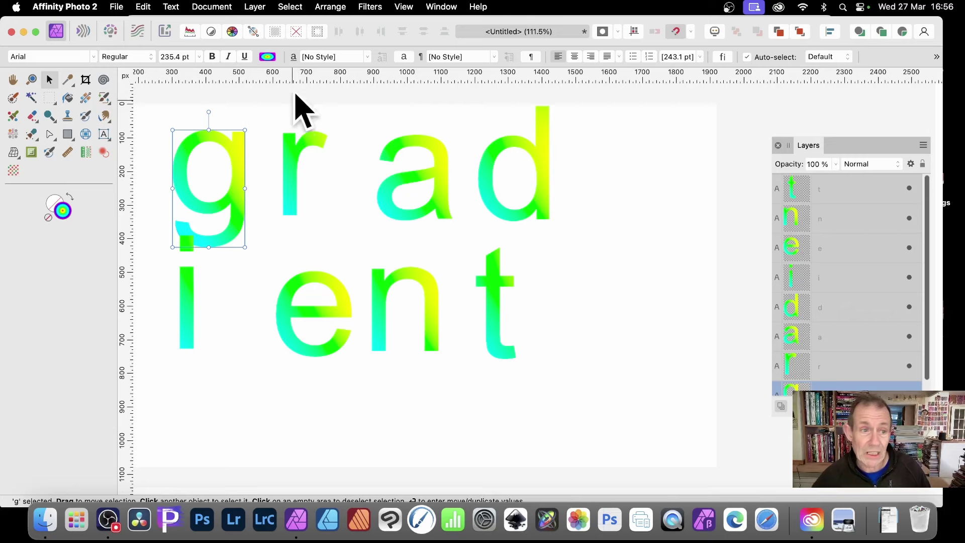
drag(141, 79, 234, 132)
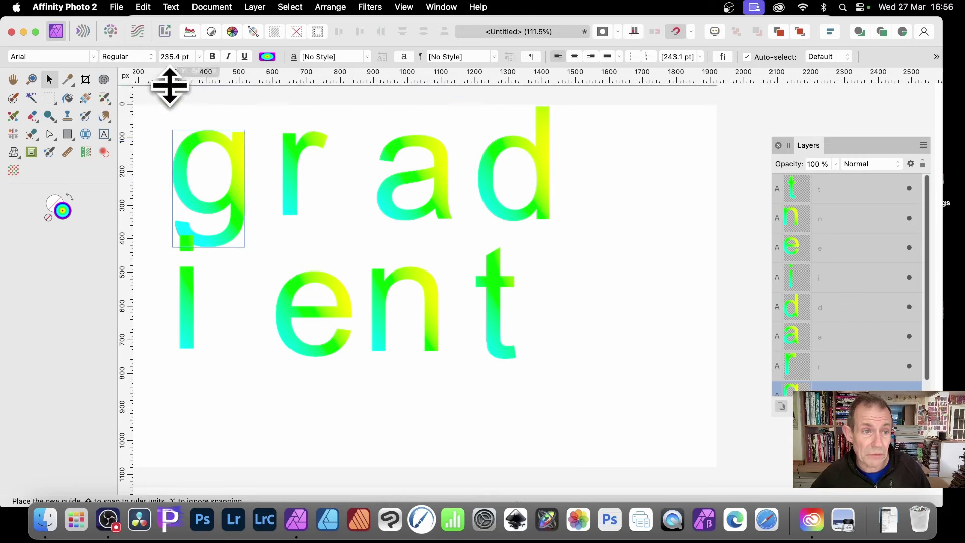
drag(170, 85, 647, 425)
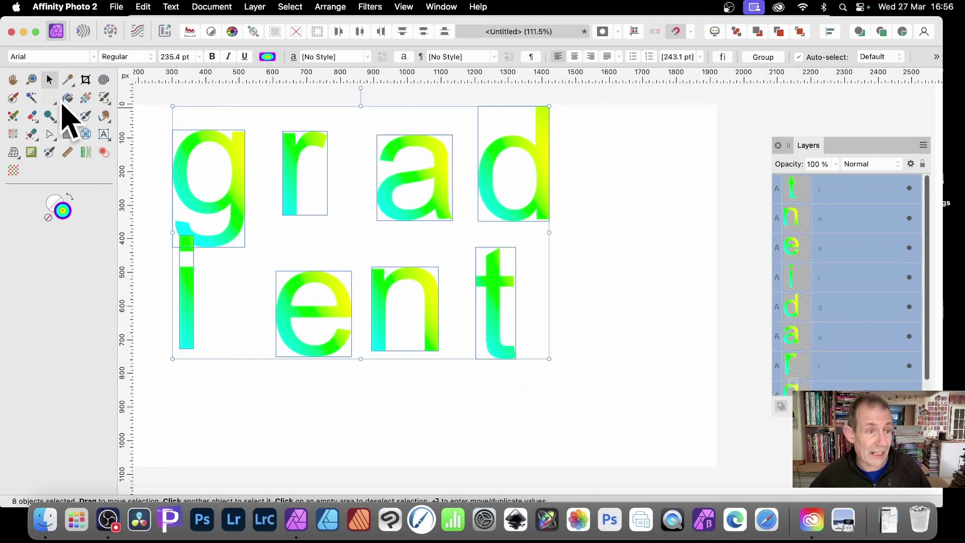
click(87, 99)
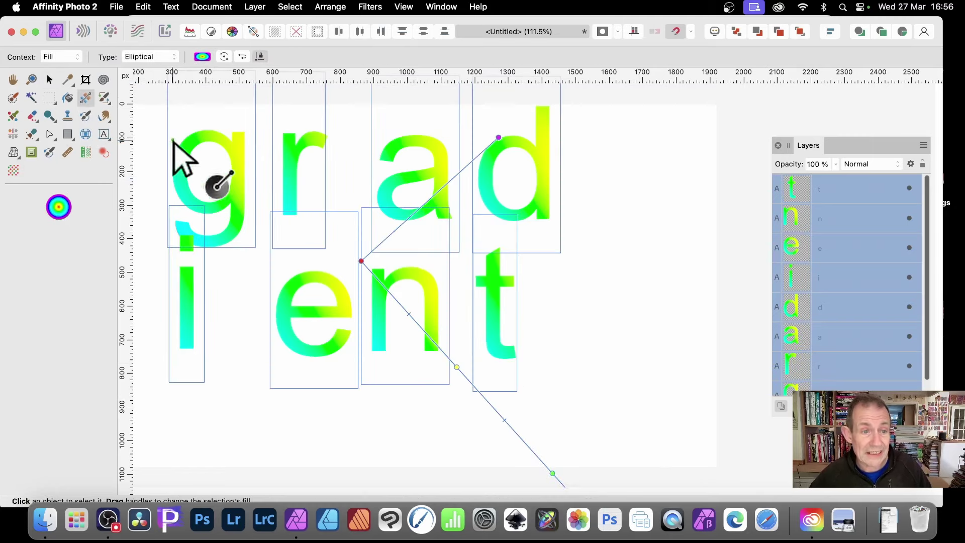
drag(179, 142, 573, 372)
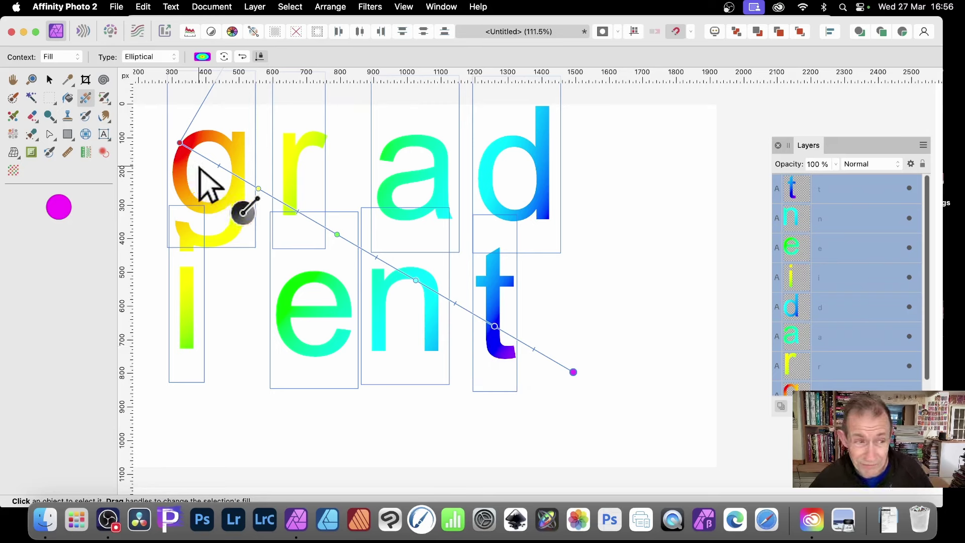
- Move the g up and enlarge it over its neighbours, then select all eight letters
click(50, 80)
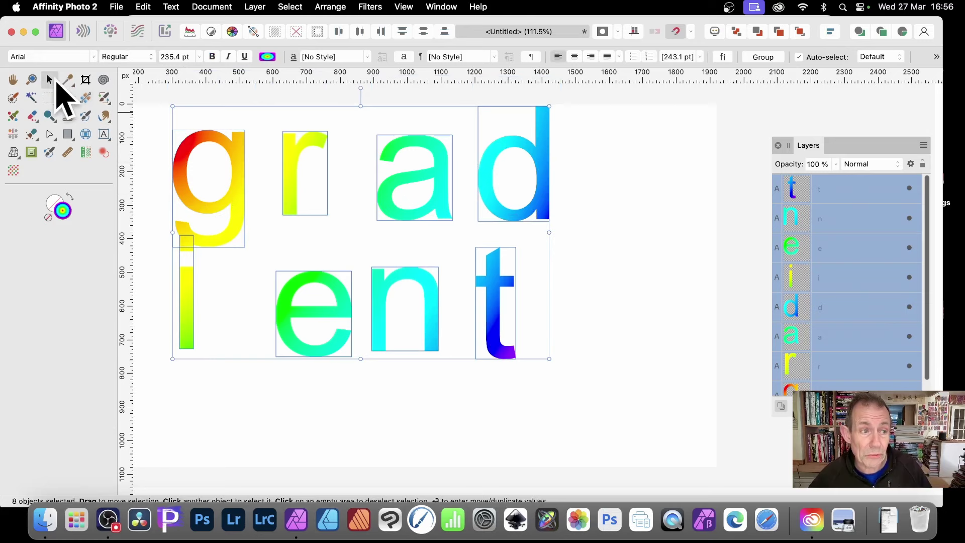
click(631, 237)
drag(241, 173, 238, 145)
drag(241, 215, 289, 260)
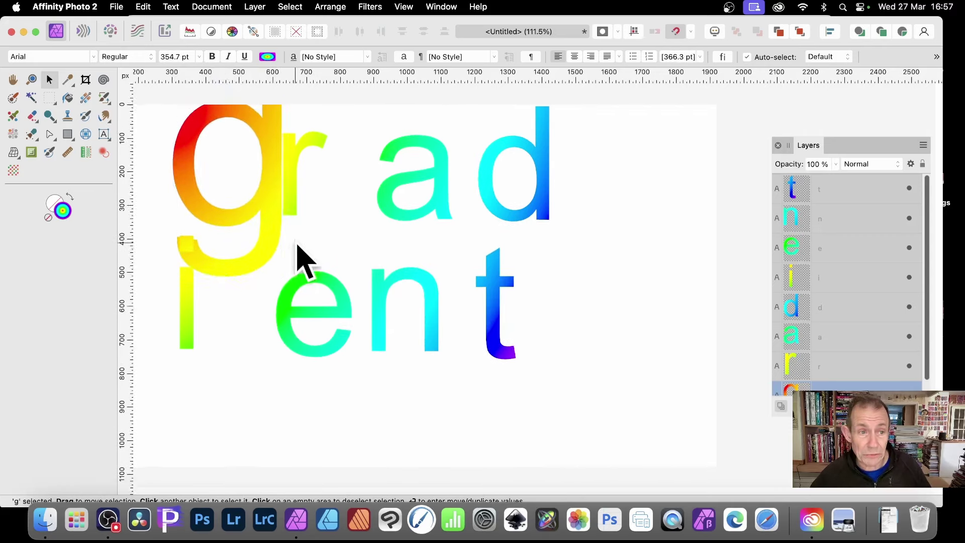
scroll(287, 251, up, 1)
drag(148, 93, 669, 449)
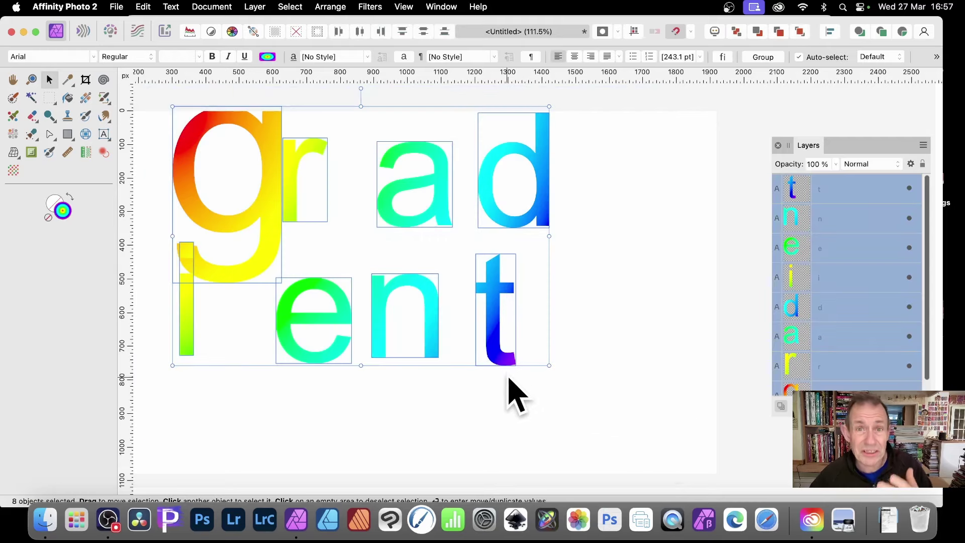
drag(806, 145, 672, 108)
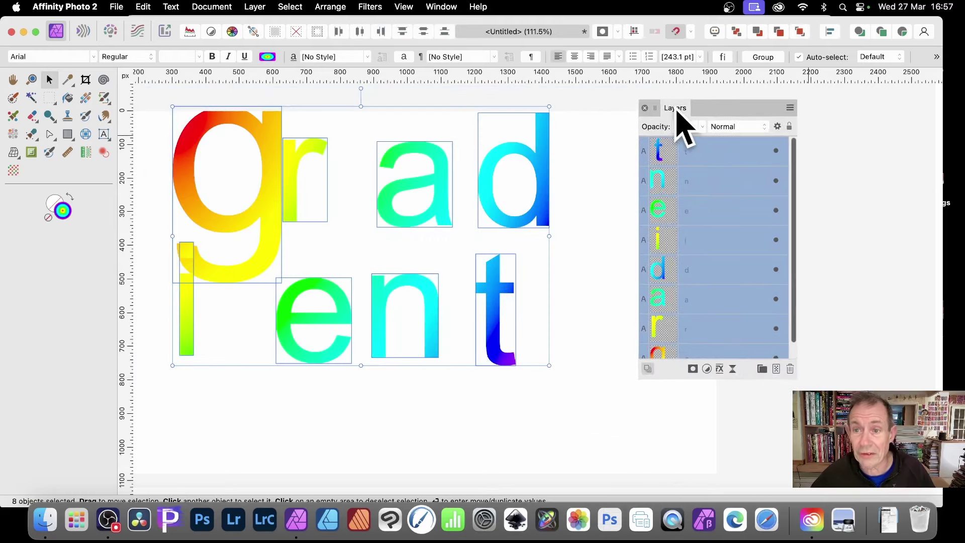
click(936, 56)
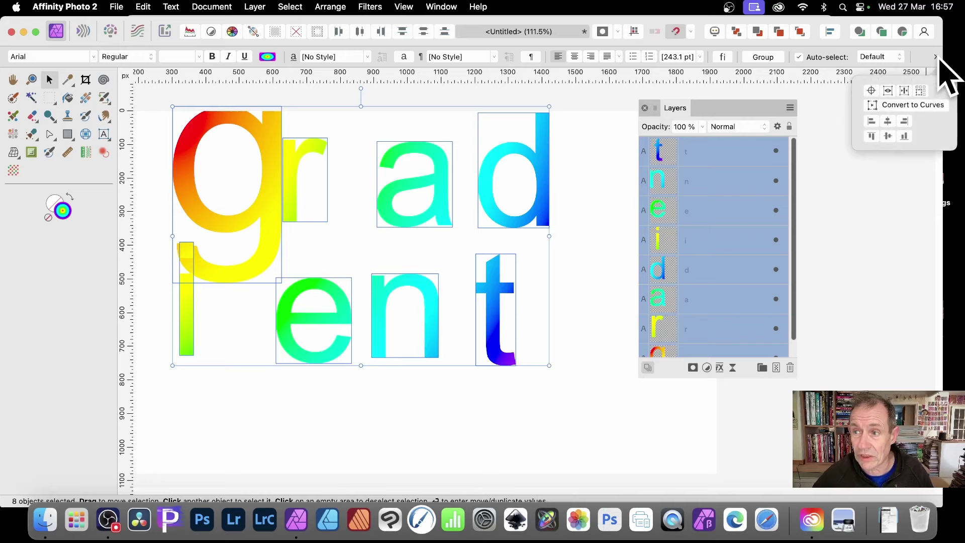
click(903, 107)
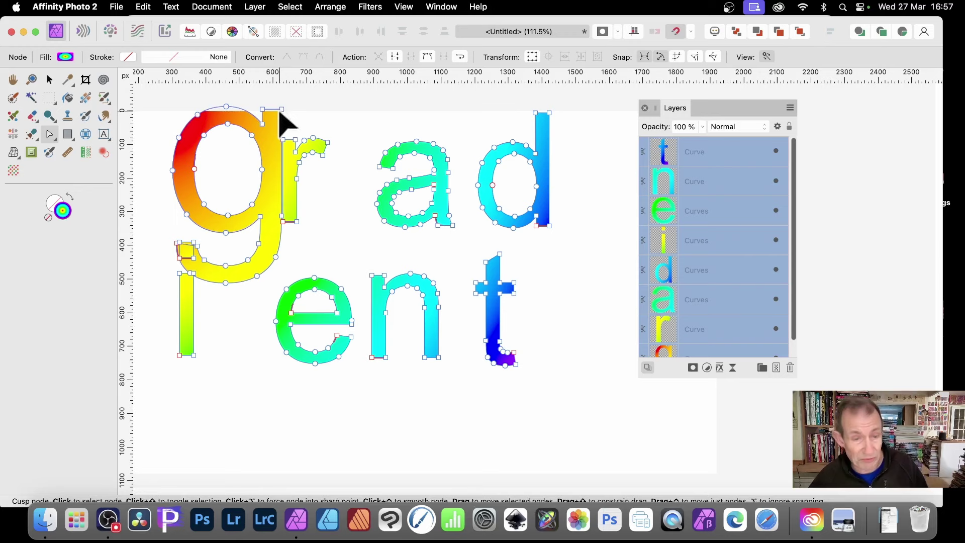
key(super+z)
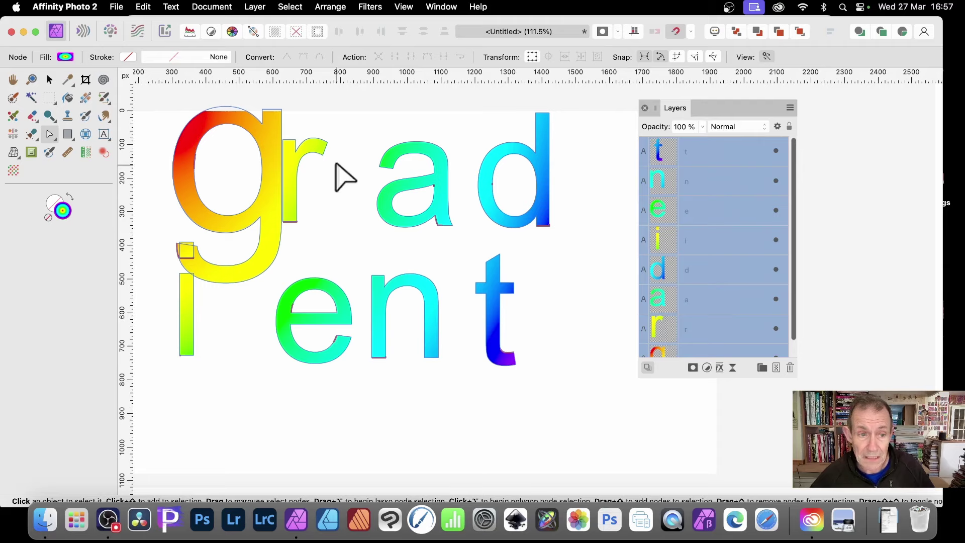
- Move the r toward the g and enlarge it to 419.8 pt, then reselect all letters
click(49, 79)
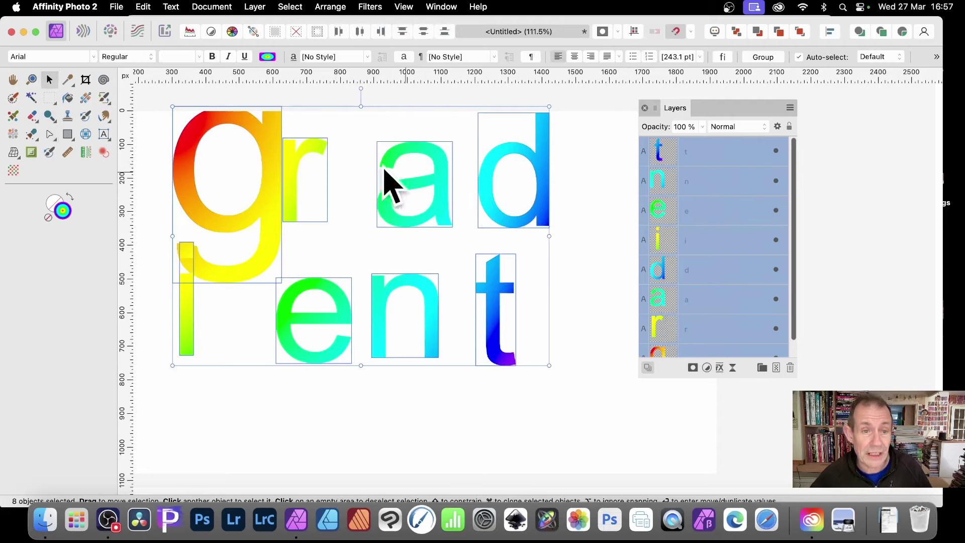
click(318, 161)
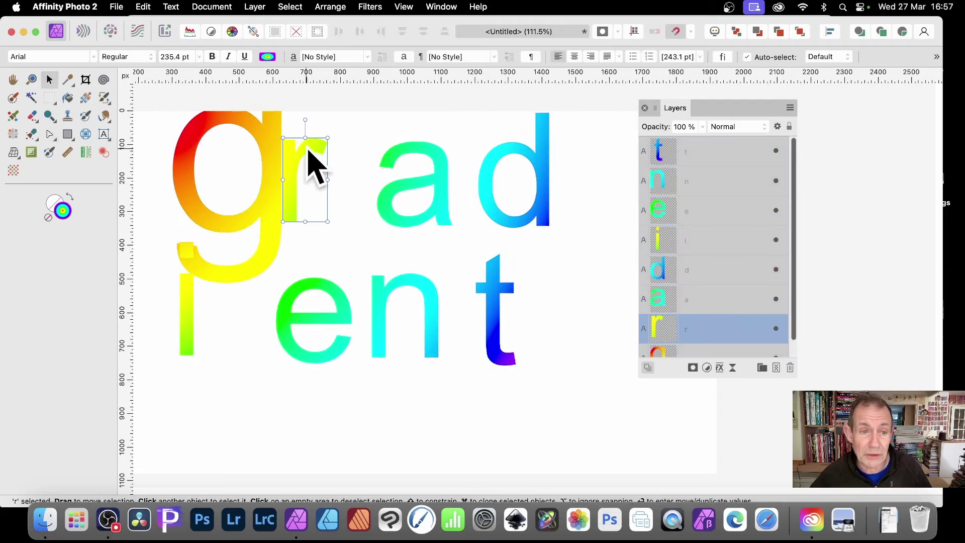
drag(308, 155, 295, 141)
drag(314, 205, 378, 237)
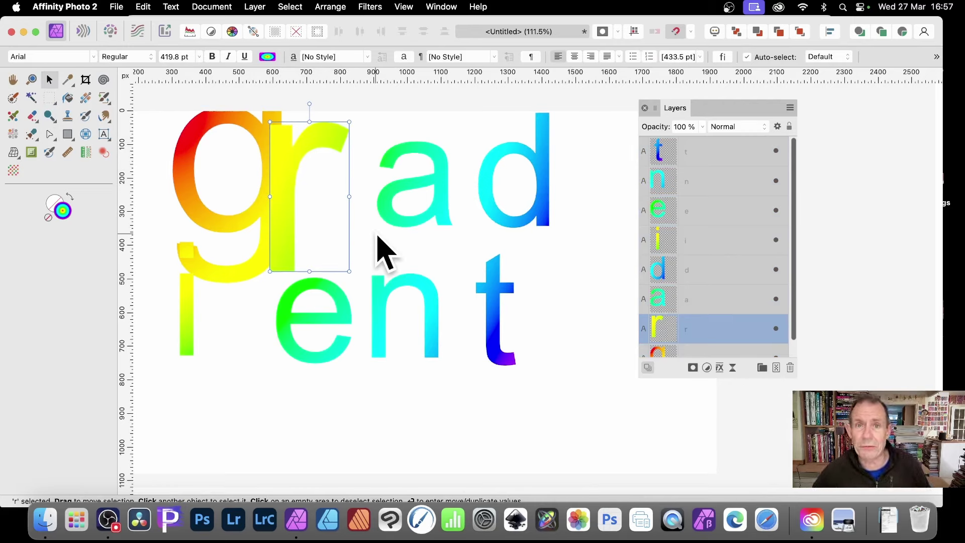
drag(149, 92, 612, 424)
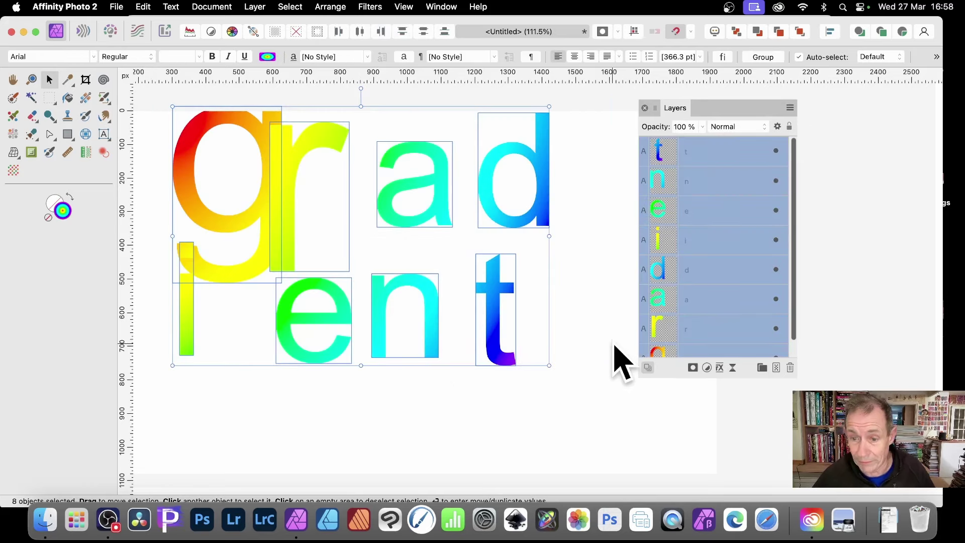
- Add a 3D effect with 6.4 px radius and an Outer Shadow with radius 9.1, offset 17.1
click(720, 368)
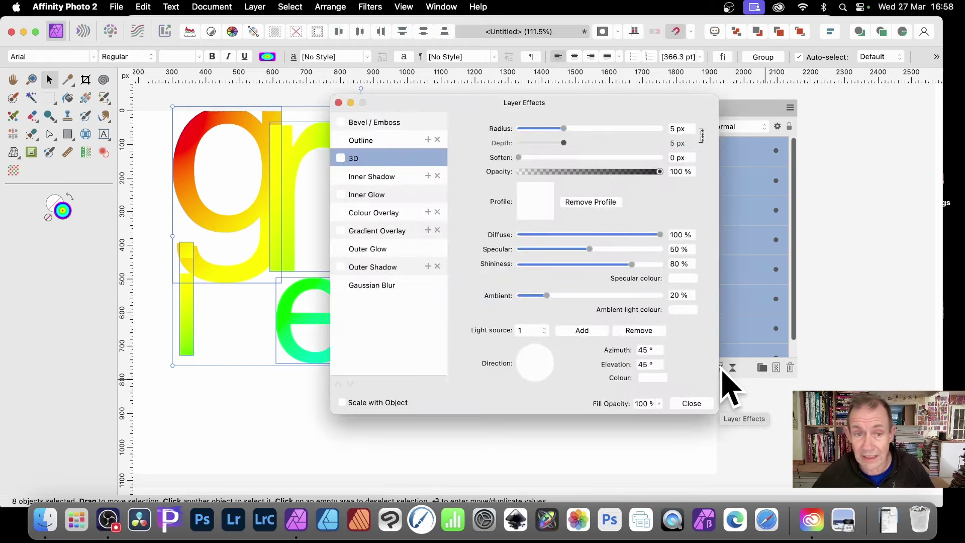
click(353, 158)
drag(431, 103, 556, 104)
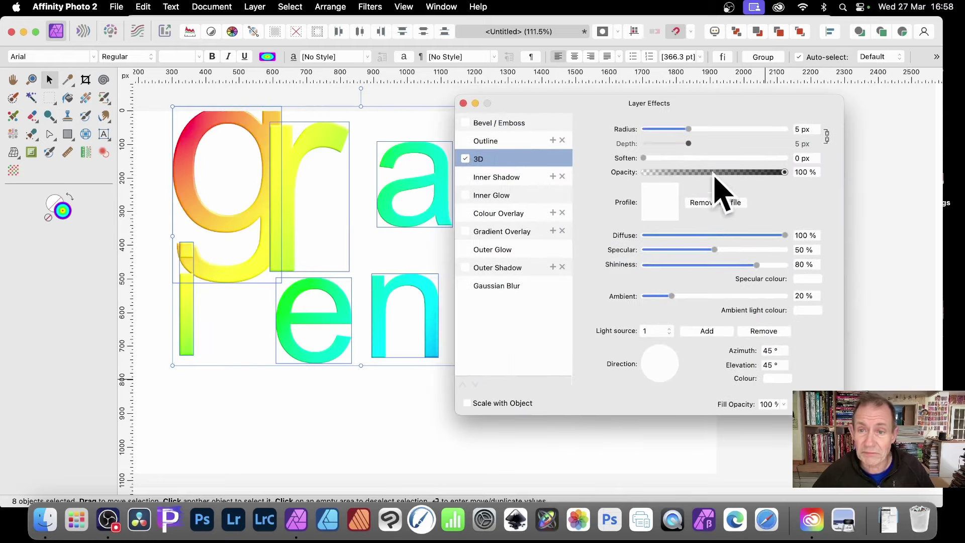
drag(689, 129, 693, 129)
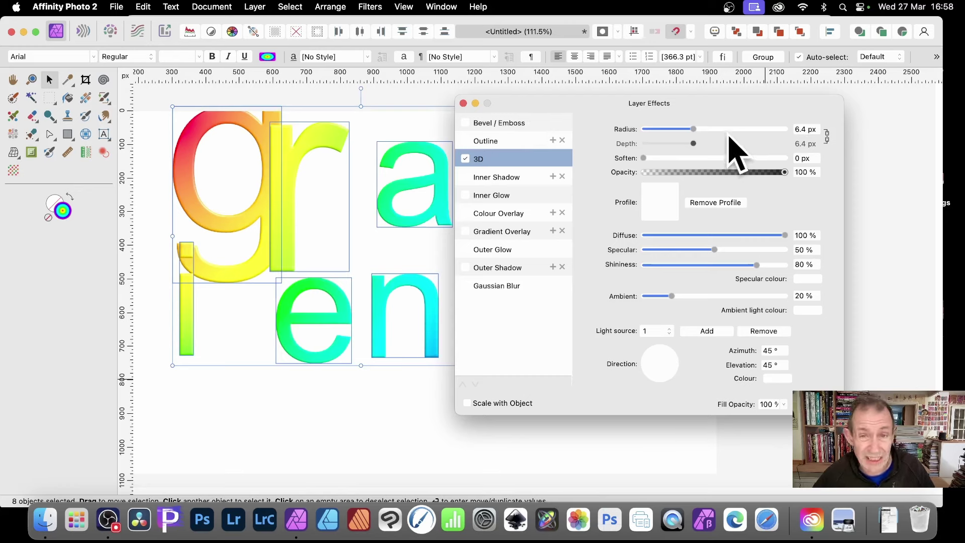
click(490, 267)
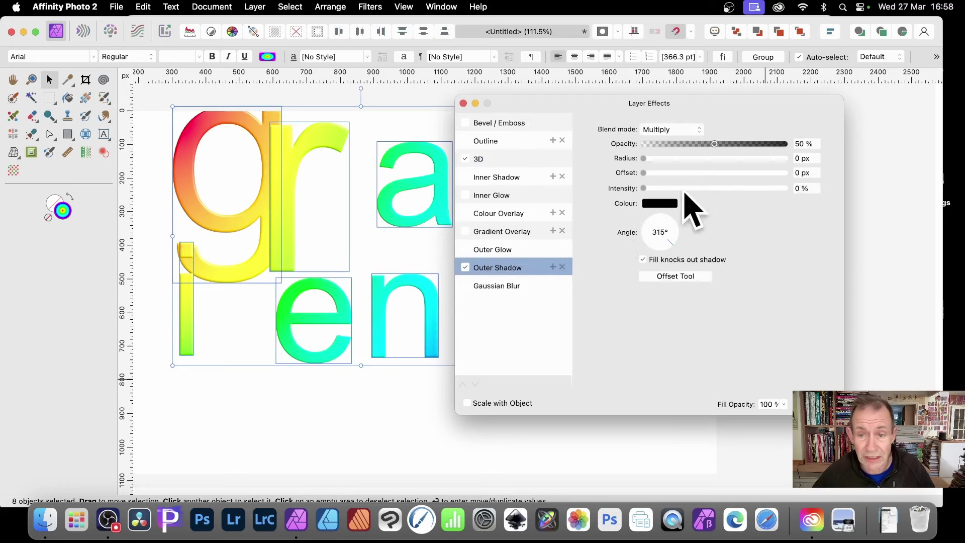
drag(655, 160, 720, 195)
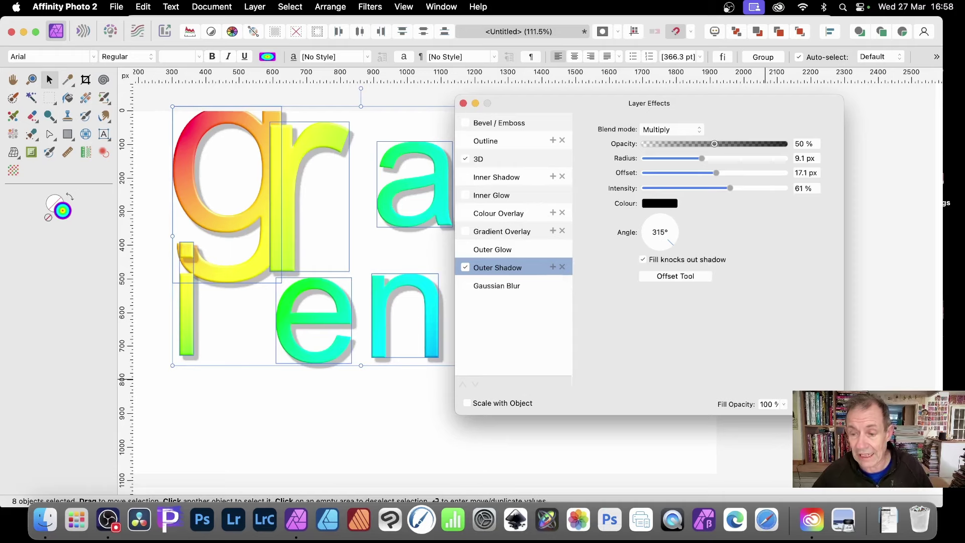
key(Return)
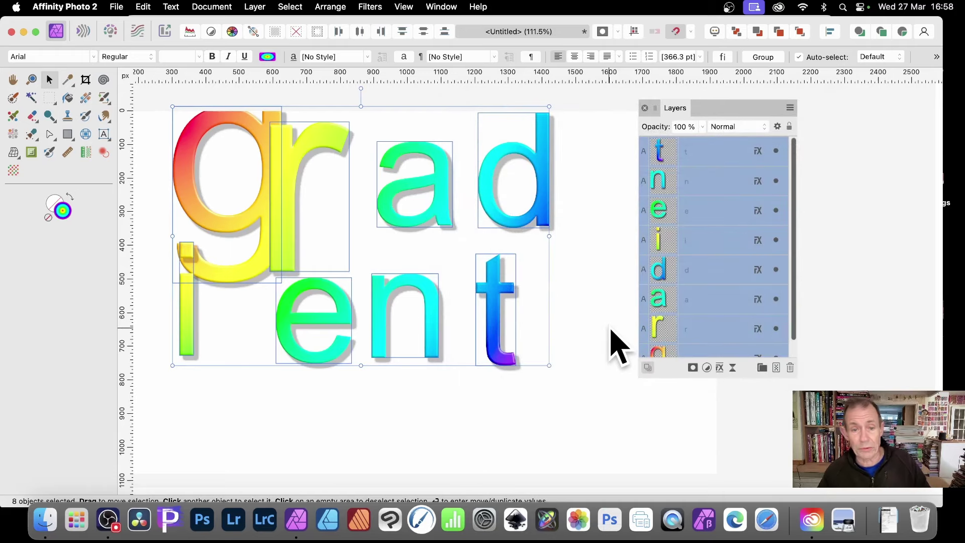
- Move the a and d up-left and enlarge them to about 410 and 447 pt
click(577, 182)
click(407, 150)
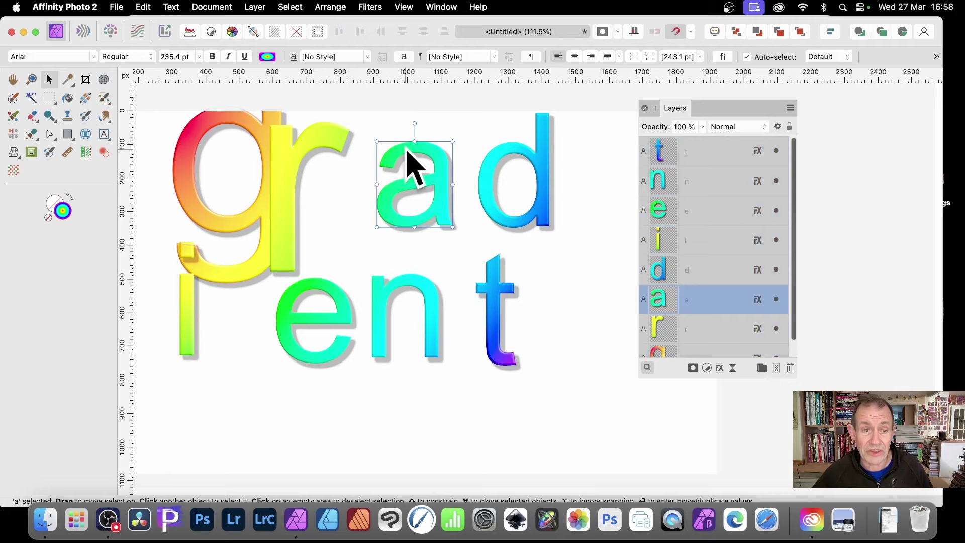
drag(411, 161, 345, 133)
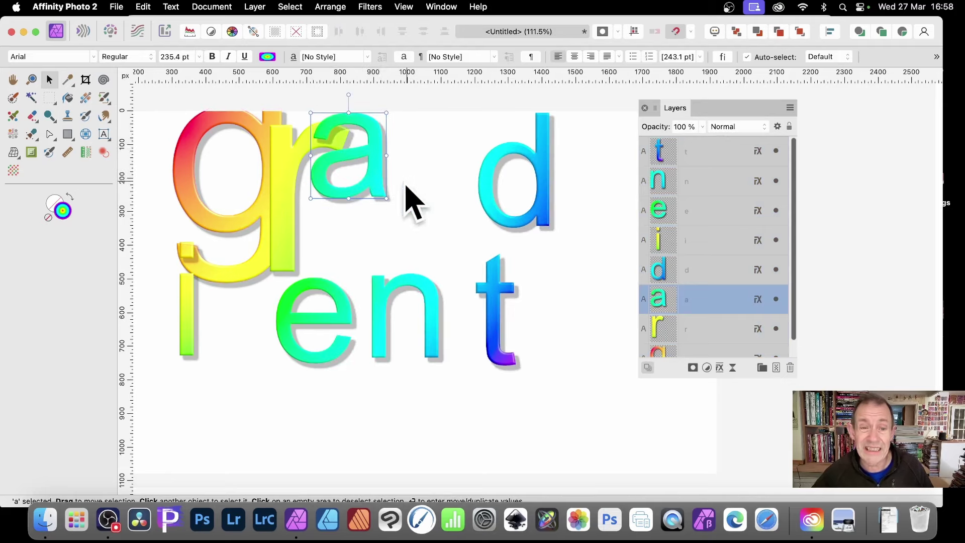
drag(385, 198, 443, 261)
drag(496, 151, 440, 122)
drag(488, 198, 583, 317)
mouse_move(554, 198)
mouse_down()
mouse_move(564, 241)
mouse_move(559, 216)
mouse_up()
- Enlarge the i to 302 pt, rotated 19°, and the e to 414 pt, rotated 45°
drag(333, 308, 352, 323)
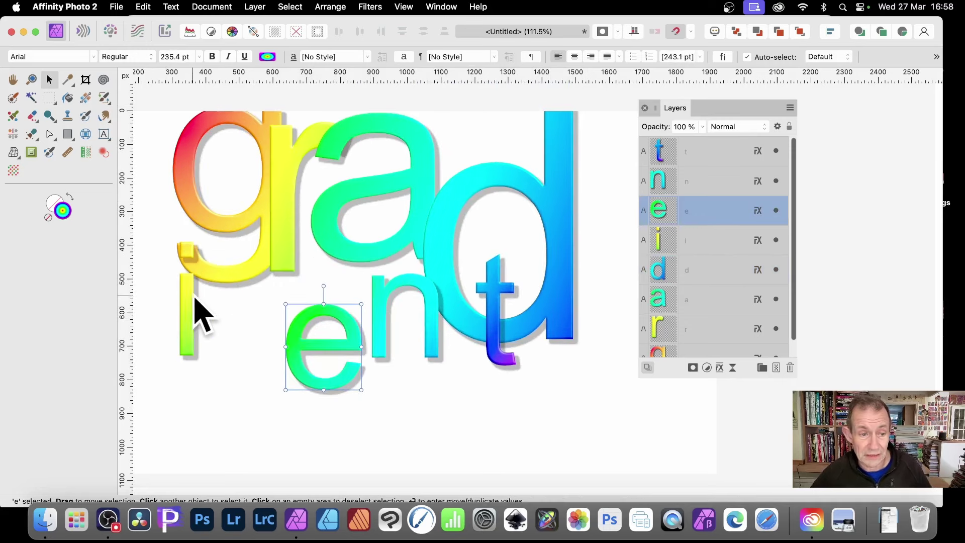
drag(193, 298, 247, 297)
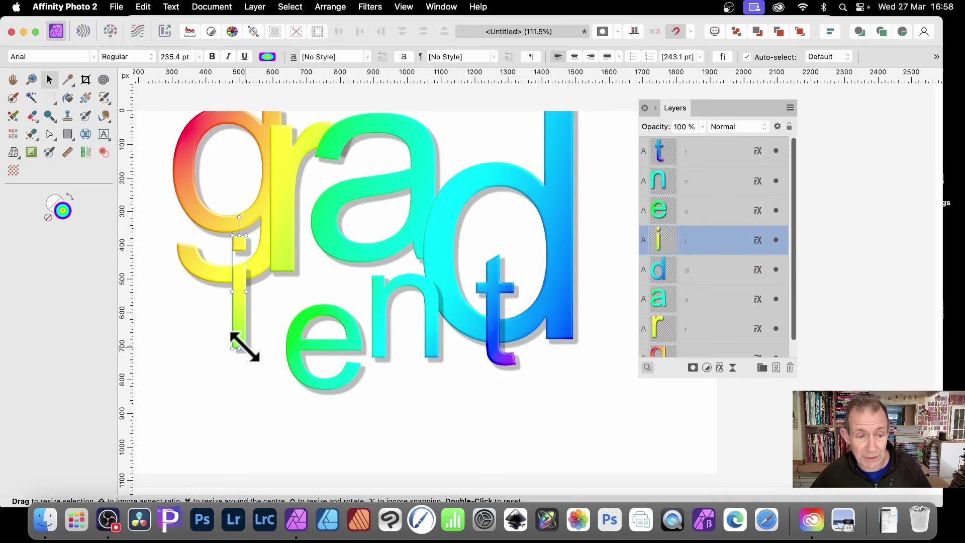
drag(249, 353, 277, 378)
drag(241, 217, 208, 211)
drag(349, 355, 340, 319)
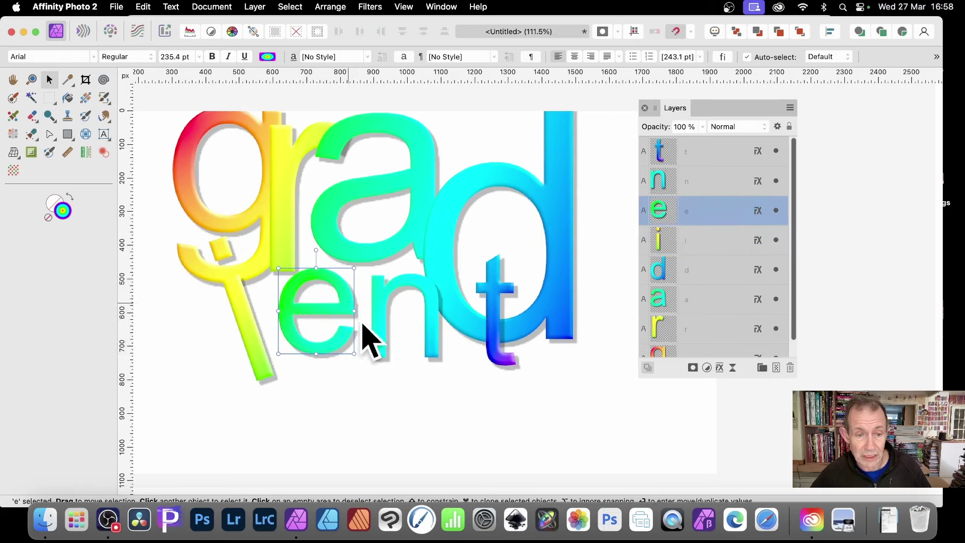
drag(350, 356, 412, 418)
drag(345, 250, 437, 250)
drag(349, 295, 304, 292)
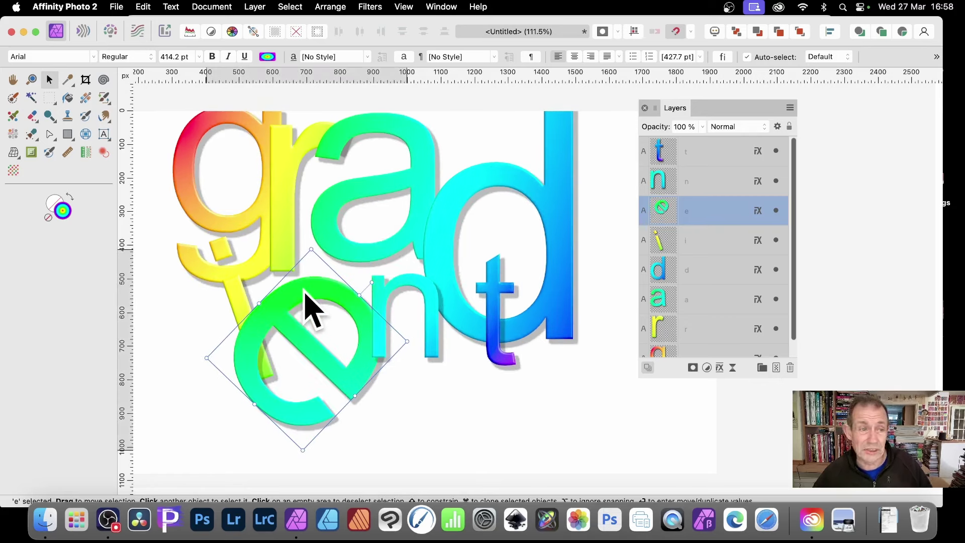
- Try laying a new elliptical gradient across the e, then undo it
click(86, 98)
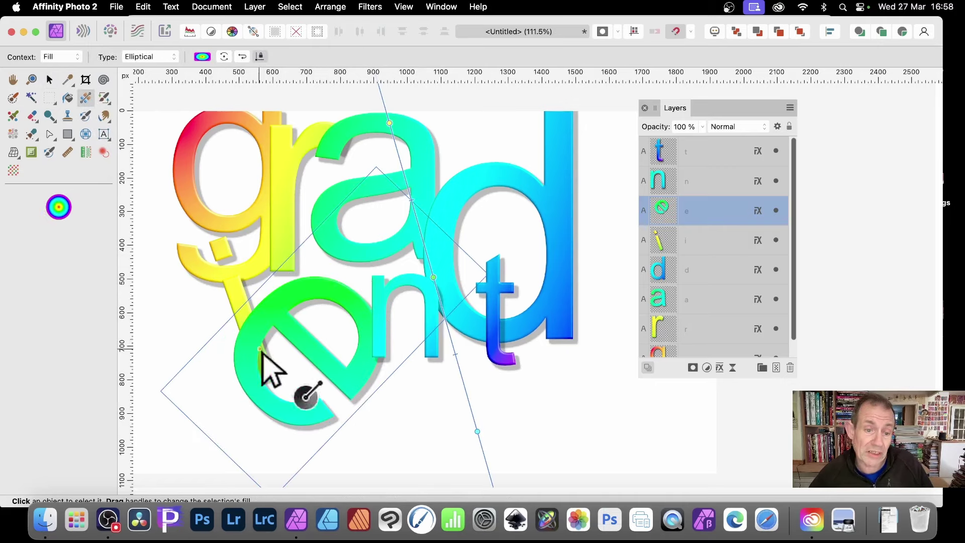
drag(281, 368, 332, 327)
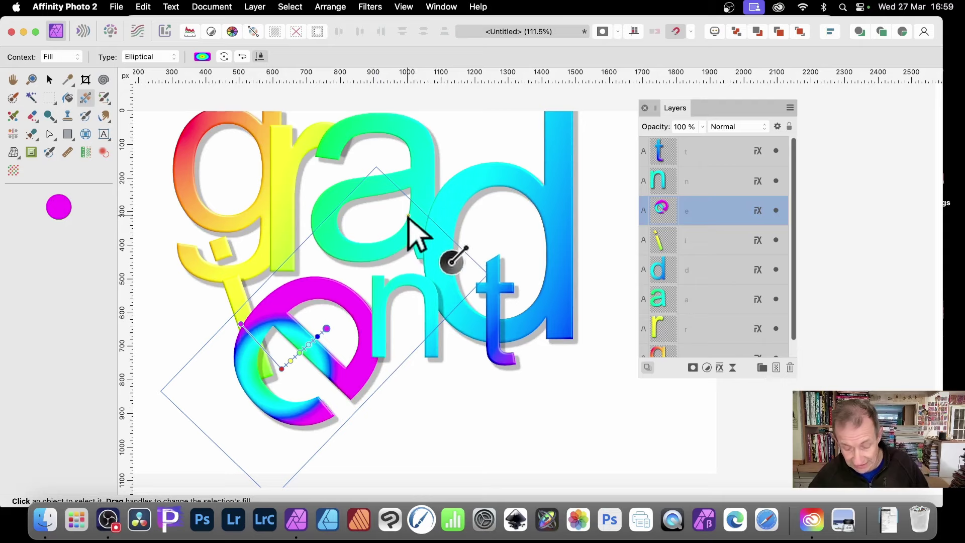
key(ctrl+z)
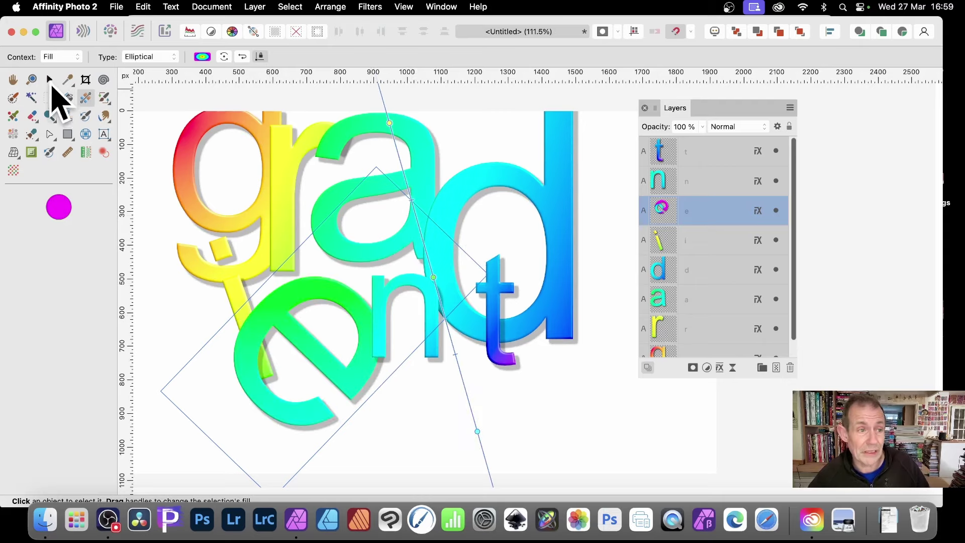
- Enlarge the n to about 244 pt and move it lower, undoing the accidental duplicates
click(50, 81)
click(406, 261)
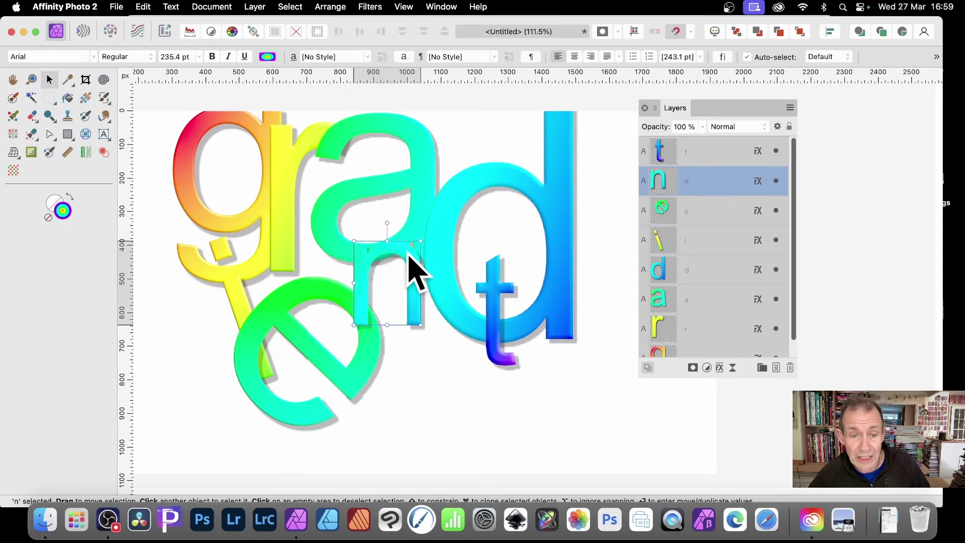
mouse_move(421, 326)
mouse_down()
mouse_move(448, 341)
mouse_move(432, 318)
mouse_up()
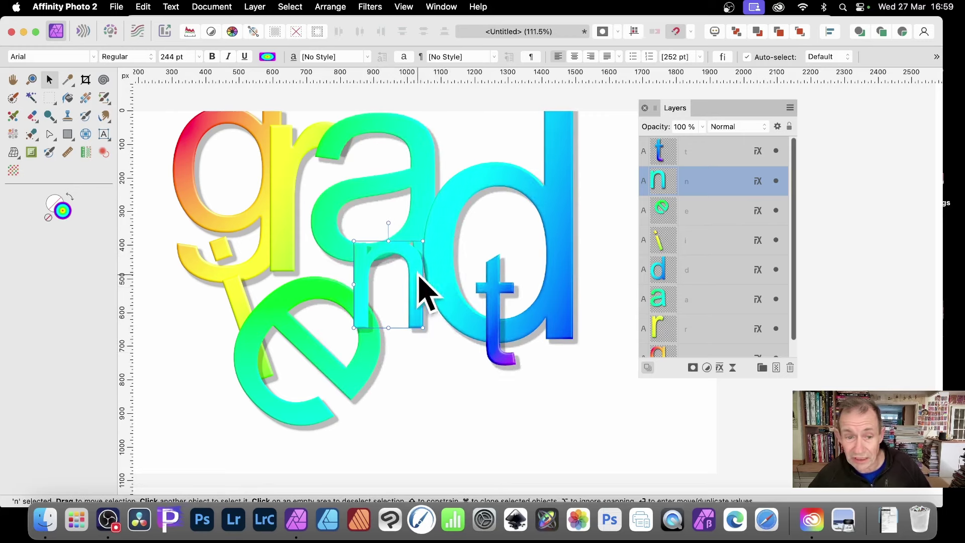
mouse_move(413, 271)
mouse_down()
mouse_move(447, 357)
mouse_move(415, 310)
mouse_move(425, 295)
mouse_move(473, 323)
mouse_move(458, 323)
mouse_move(458, 313)
mouse_up()
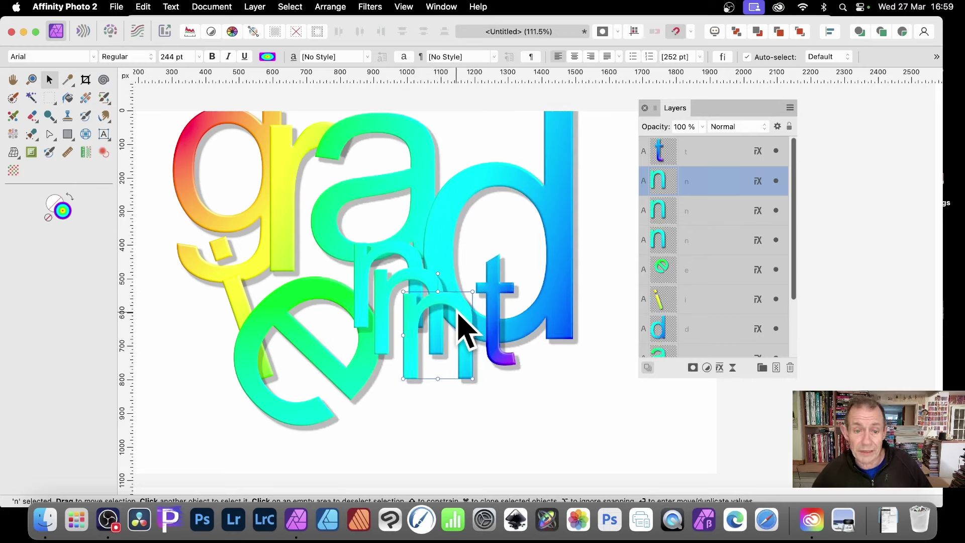
key(super+z)
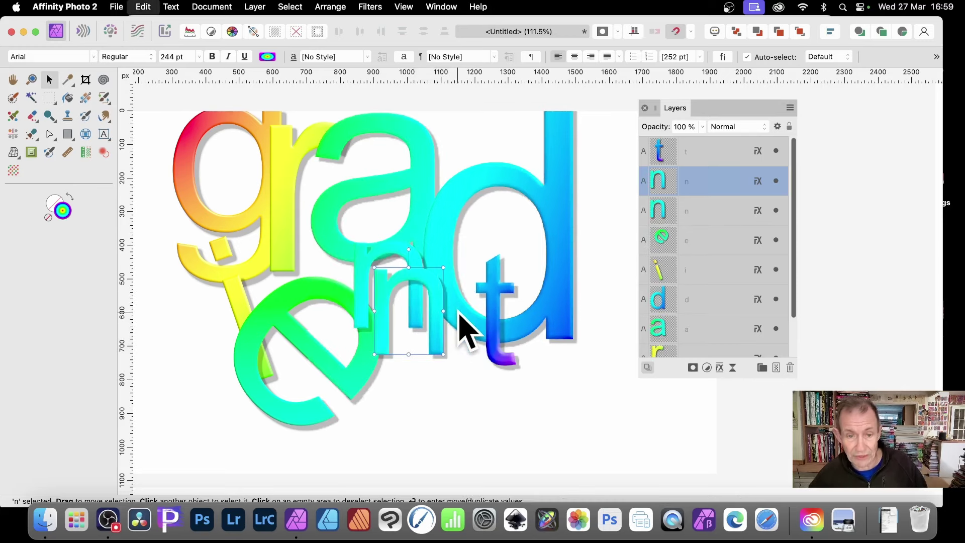
key(super+z)
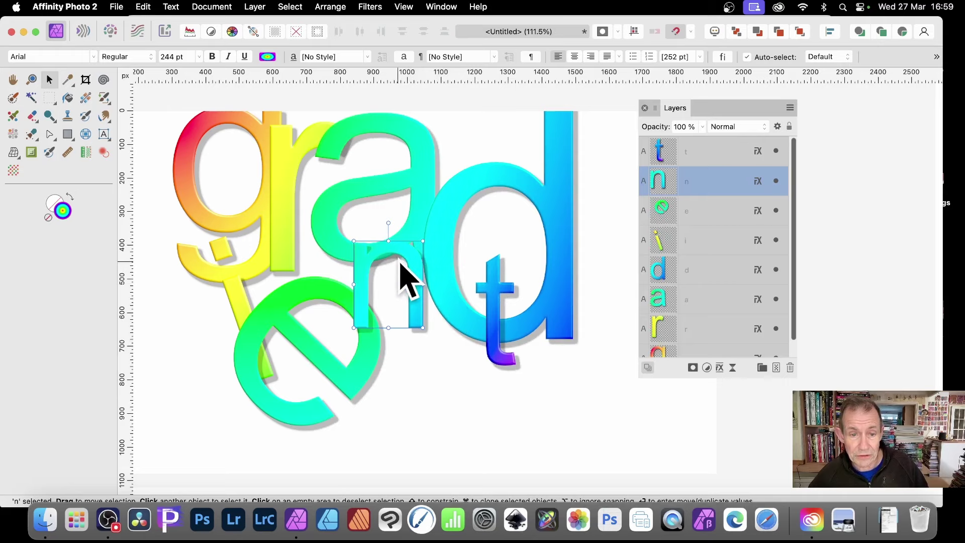
- Stretch the n tall downward, place it over the a and tilt it clockwise
drag(401, 275, 472, 279)
drag(446, 333, 446, 485)
drag(472, 285, 420, 243)
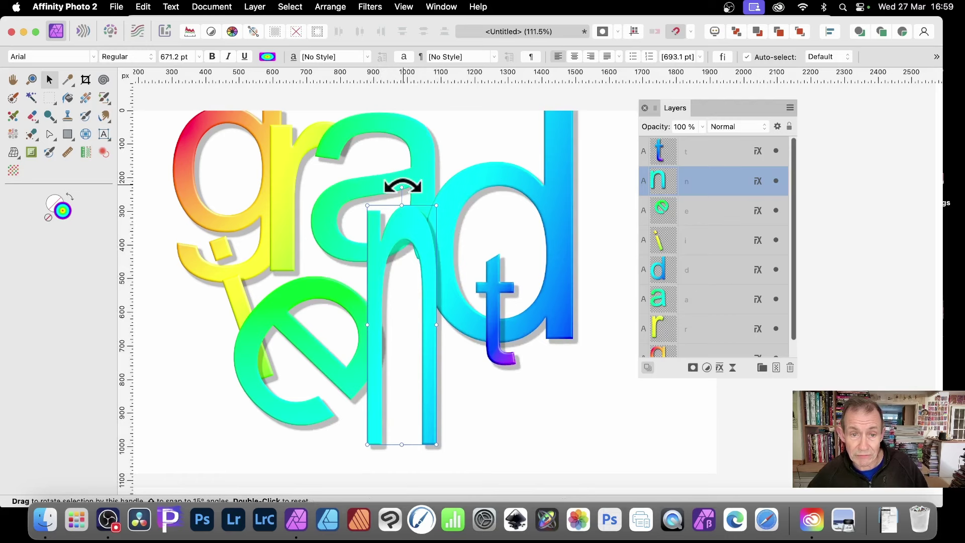
drag(400, 187, 435, 190)
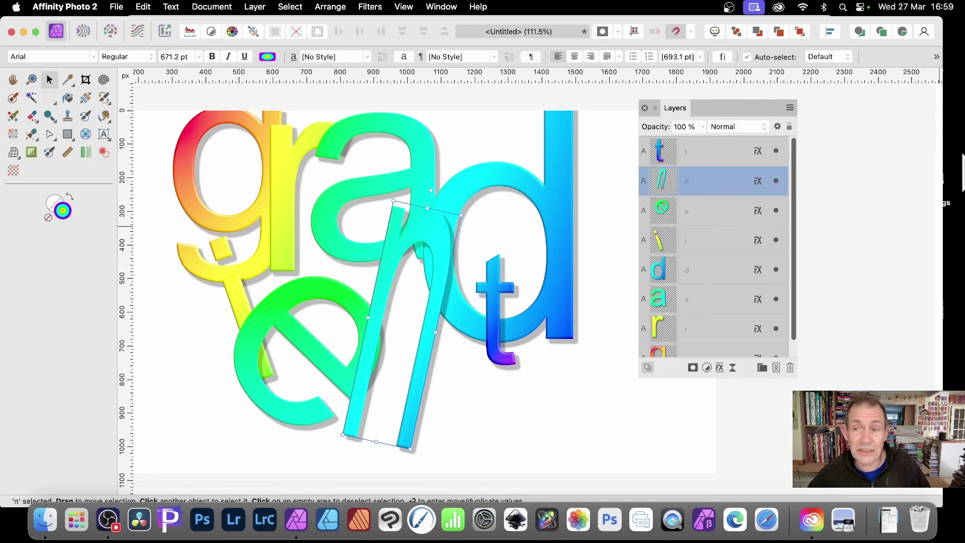
- Convert the n to curves, pull its top-left corner into a spike and reshape its shoulder
click(936, 56)
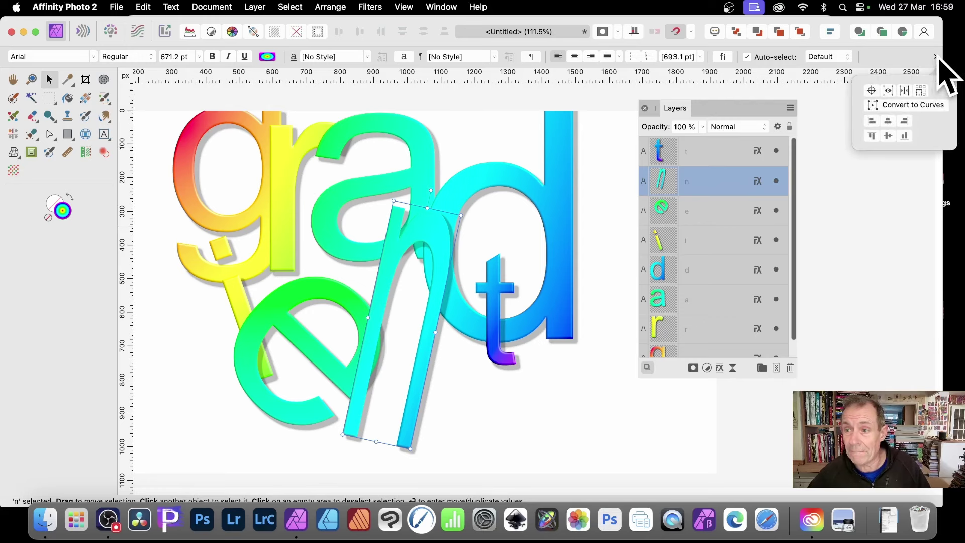
click(895, 121)
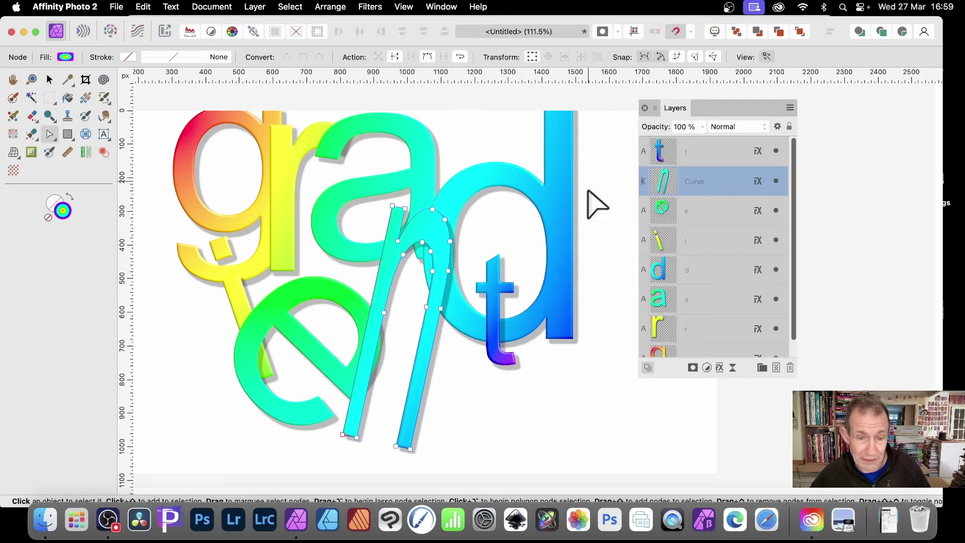
drag(392, 205, 356, 160)
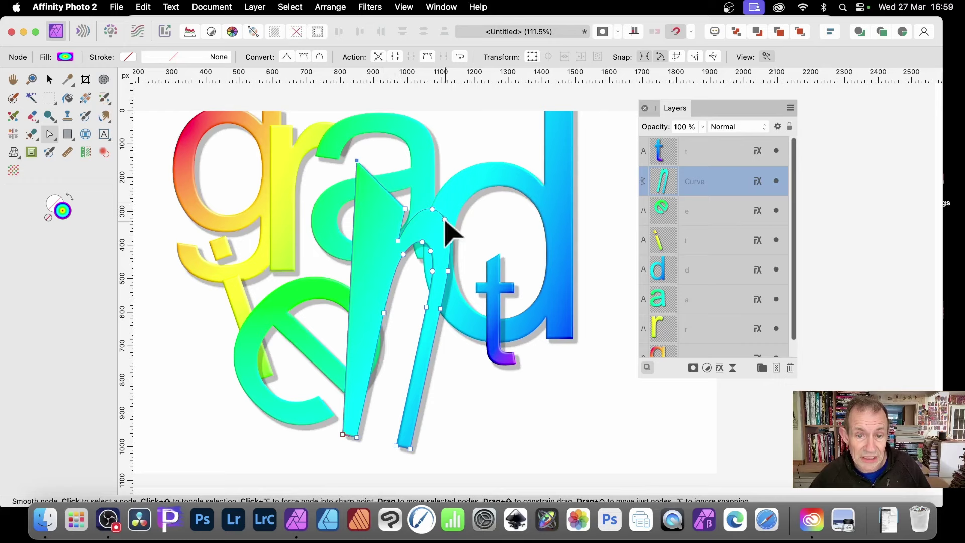
drag(453, 215, 434, 209)
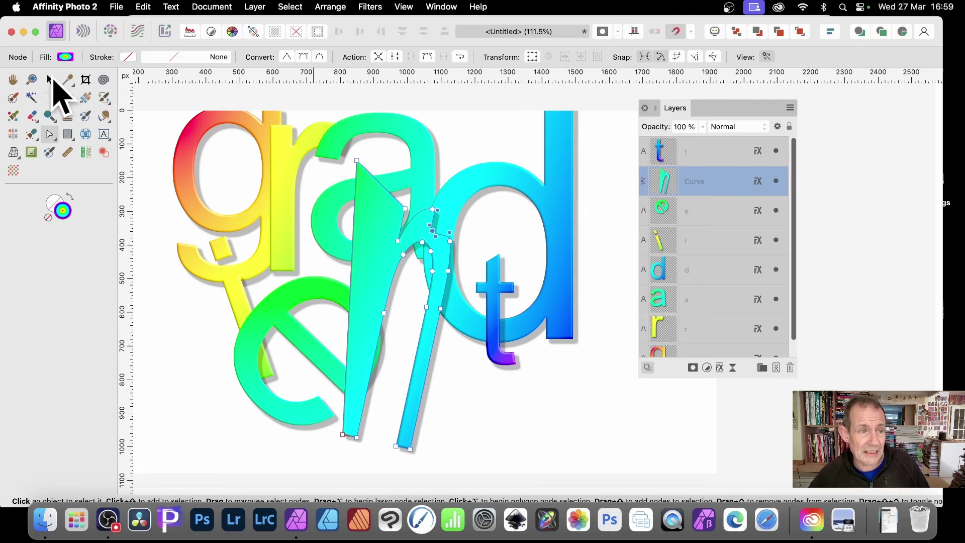
click(50, 79)
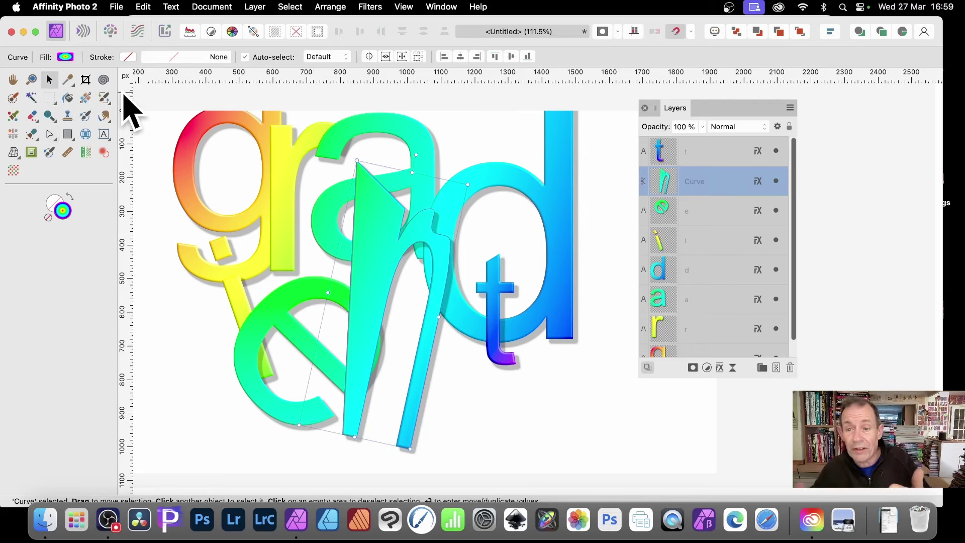
- Change the g's font family to Bebas Neue, turning it into a tall capital G
click(254, 126)
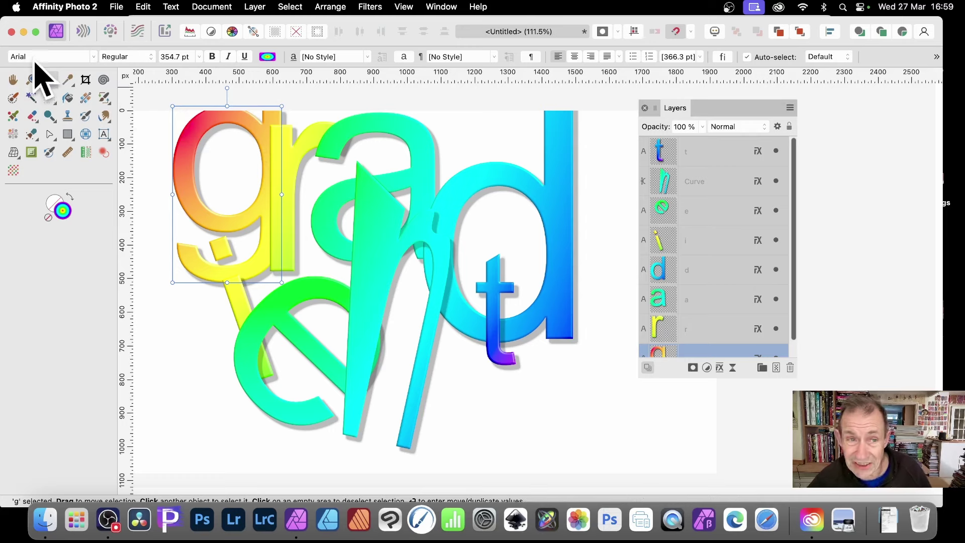
click(71, 57)
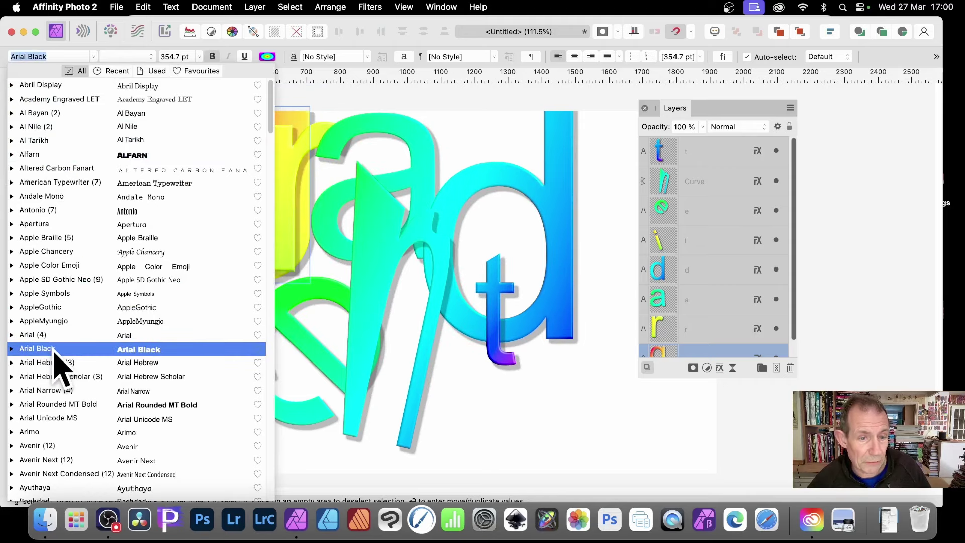
scroll(54, 354, down, 8)
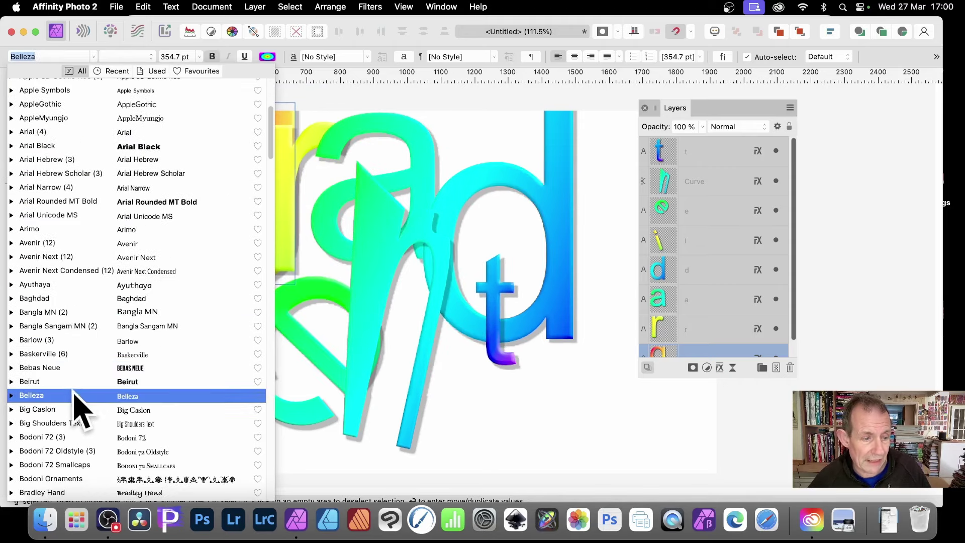
click(78, 369)
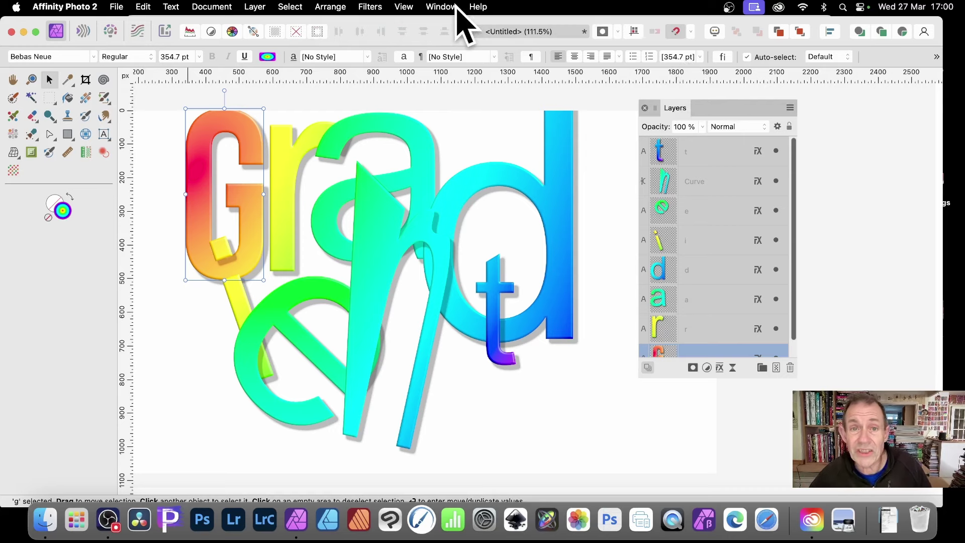
- Apply Style 2 from the Styles panel to give the G a yellow outlined look
click(441, 6)
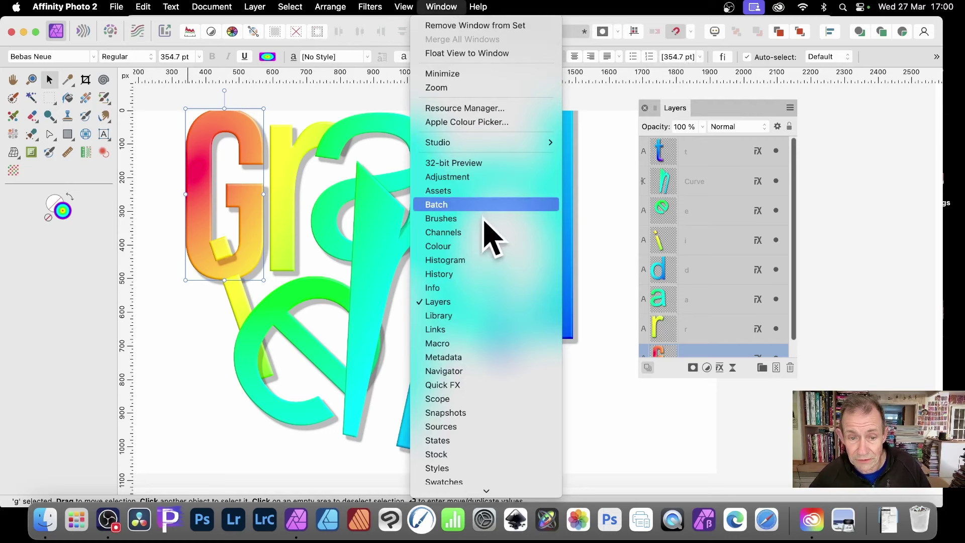
click(455, 427)
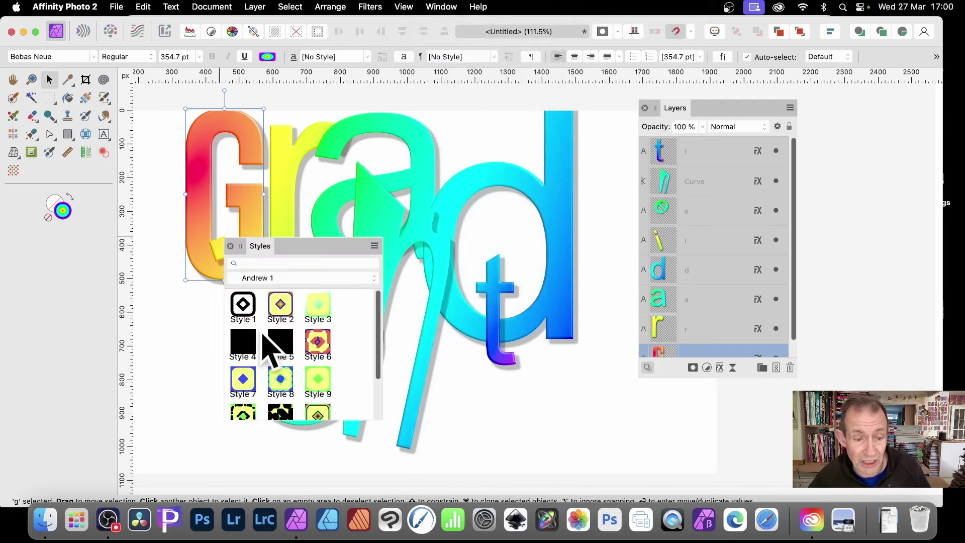
click(284, 306)
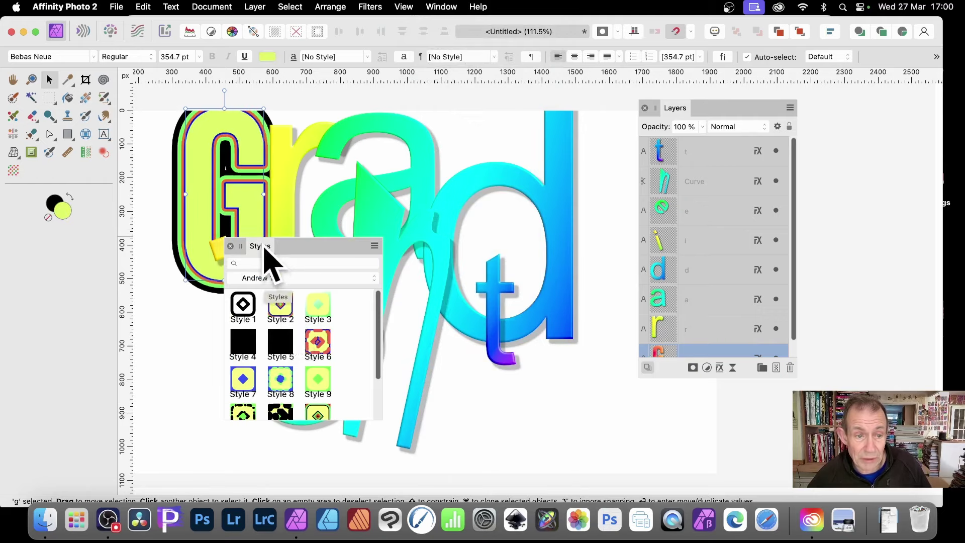
drag(263, 245, 461, 296)
click(461, 295)
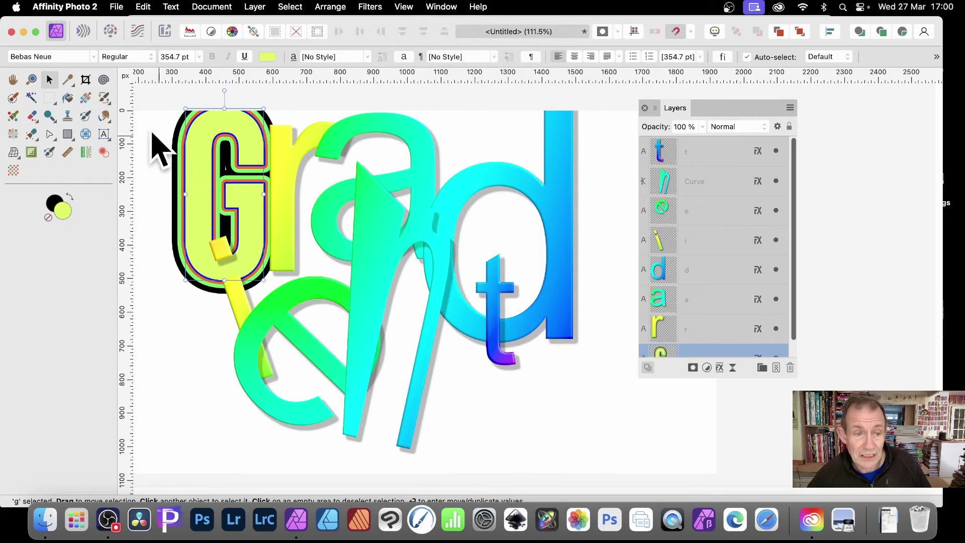
- Enlarge the G to about 624.2 pt and reposition it up-left
mouse_move(242, 129)
mouse_down()
mouse_move(237, 143)
mouse_move(225, 126)
mouse_up()
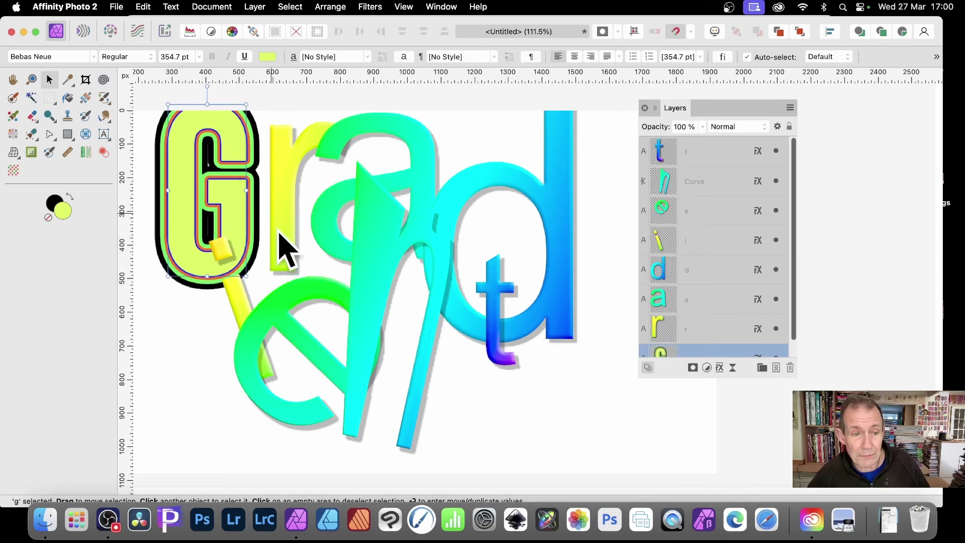
drag(246, 276, 355, 379)
drag(207, 141, 204, 146)
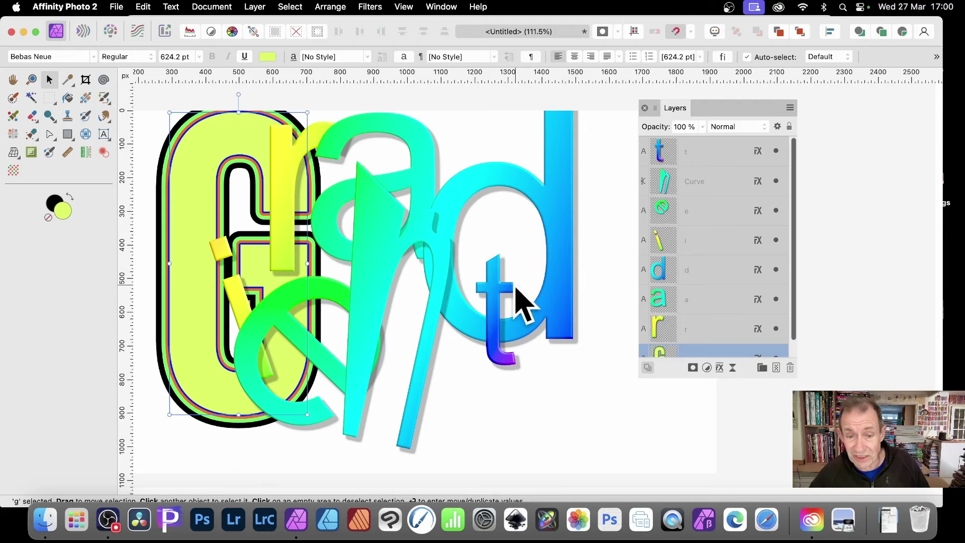
- Shift the t, h, e and i letters further right along the word
drag(507, 296, 595, 332)
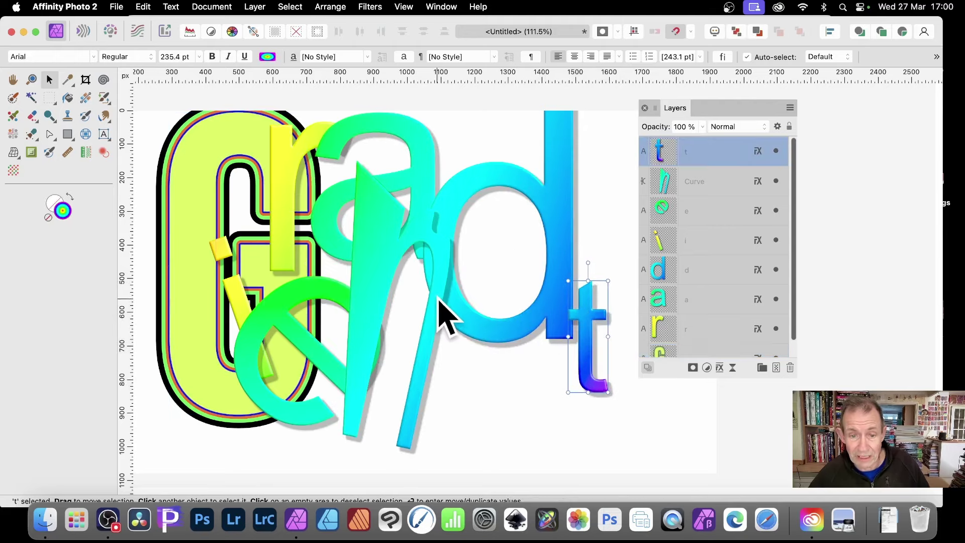
drag(442, 312, 555, 370)
drag(377, 314, 463, 340)
drag(246, 317, 345, 312)
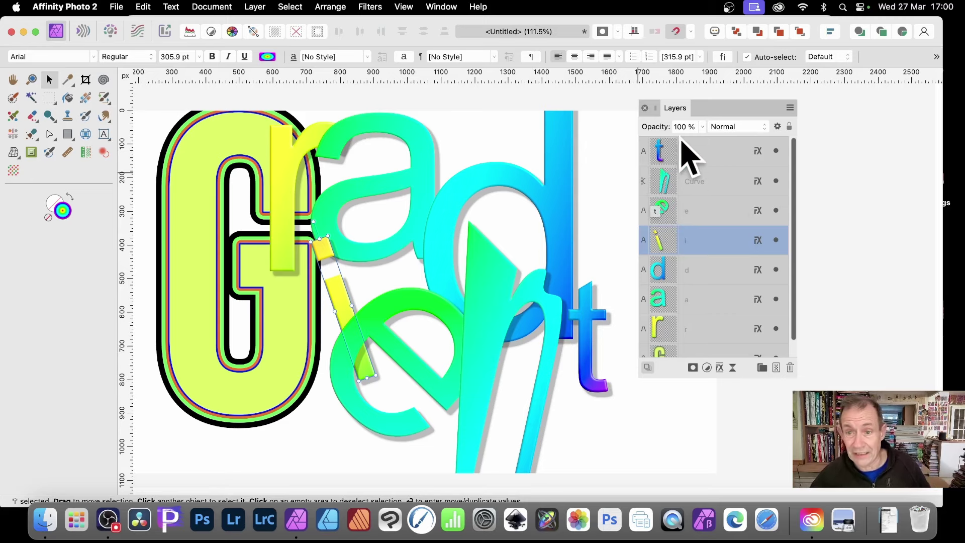
- Group all eight letter layers into a single Group layer
click(711, 151)
scroll(713, 251, down, 1)
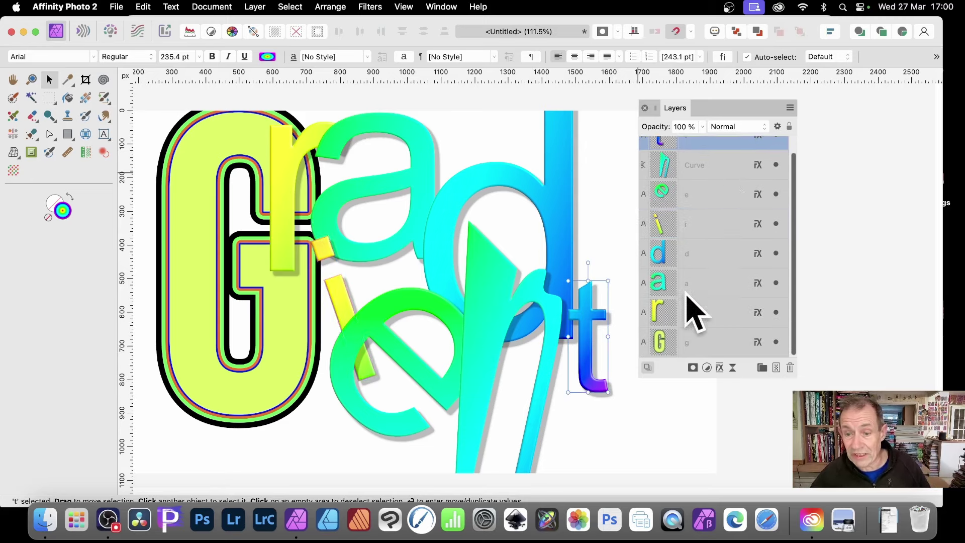
shift+click(715, 344)
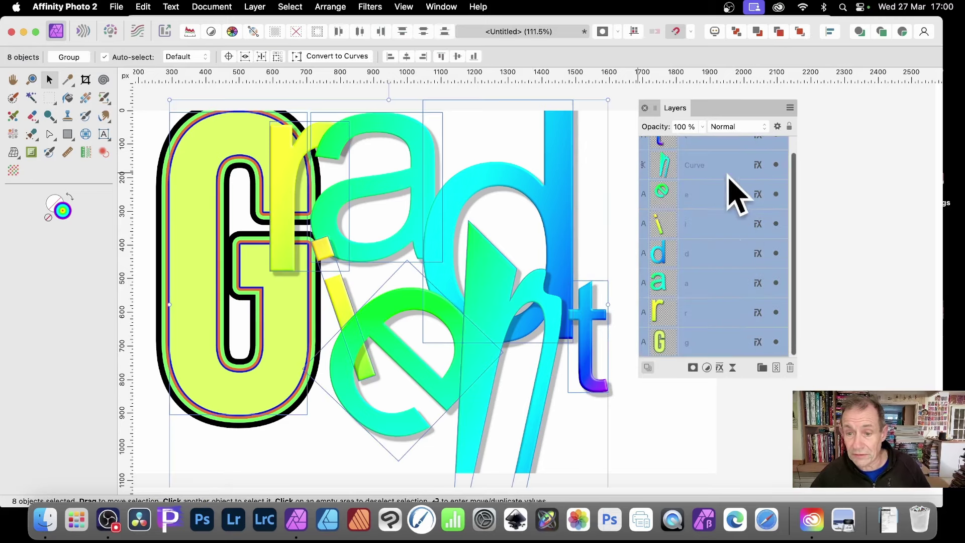
right_click(696, 157)
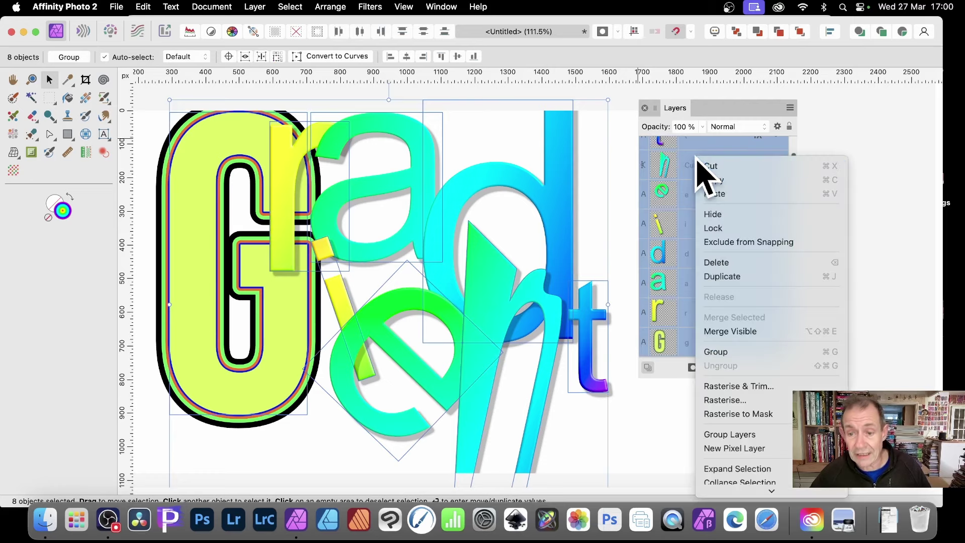
click(721, 350)
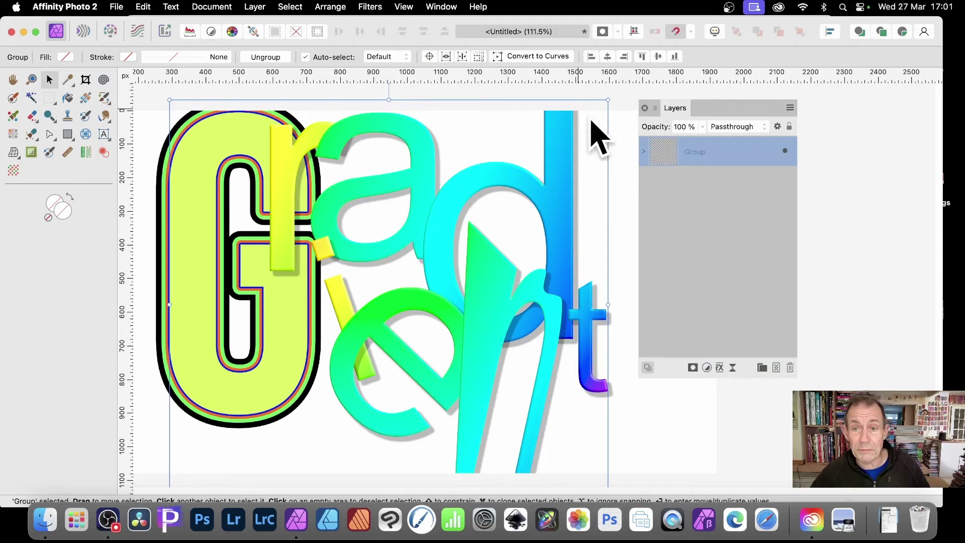
- Scale the letter group down slightly and reposition it on the page
drag(607, 100, 531, 173)
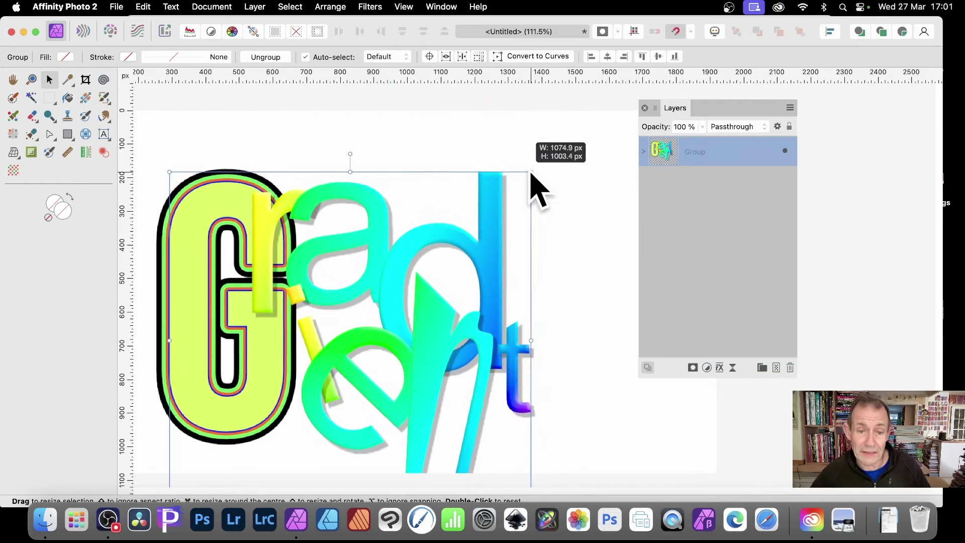
drag(447, 263, 553, 228)
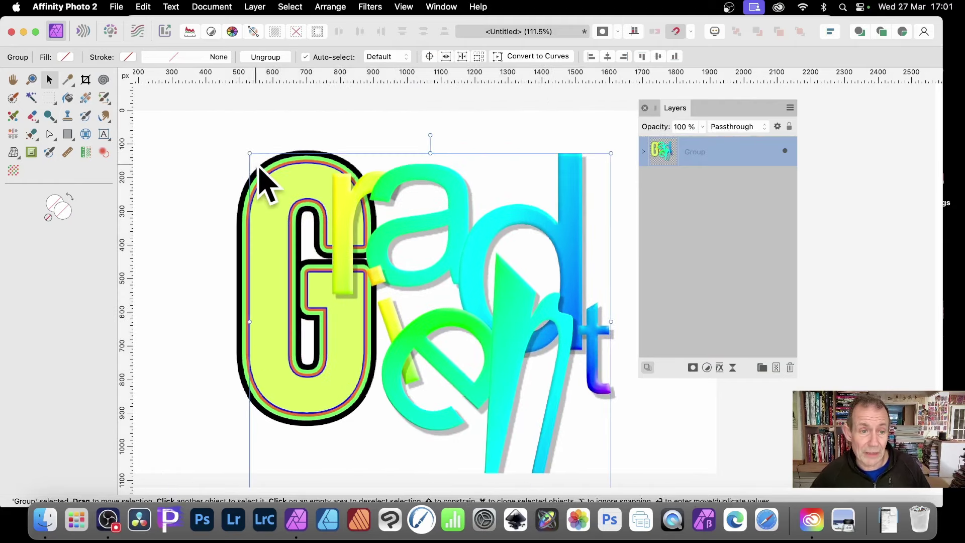
drag(250, 153, 279, 180)
drag(391, 216, 351, 168)
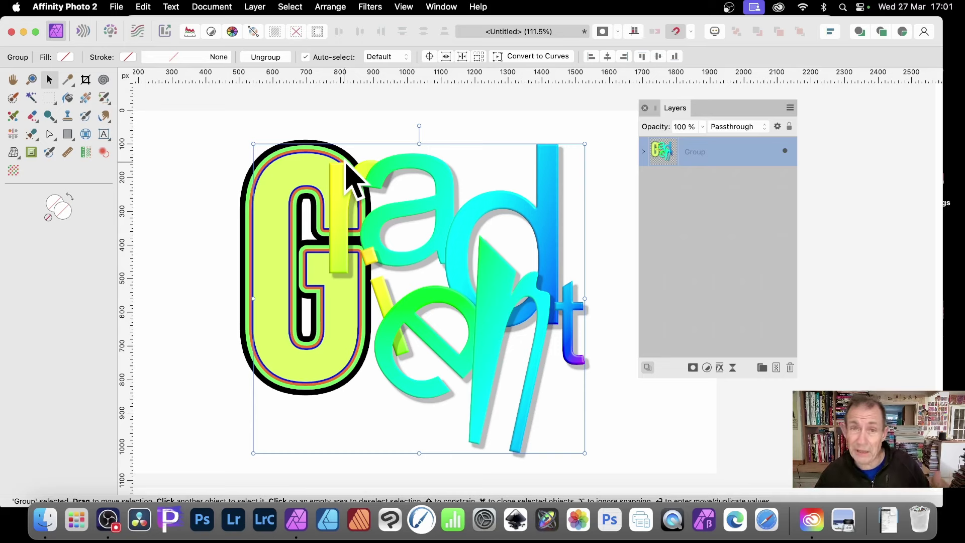
- Use Layer > Rasterise to turn the selected letter group into one Pixel layer
click(428, 5)
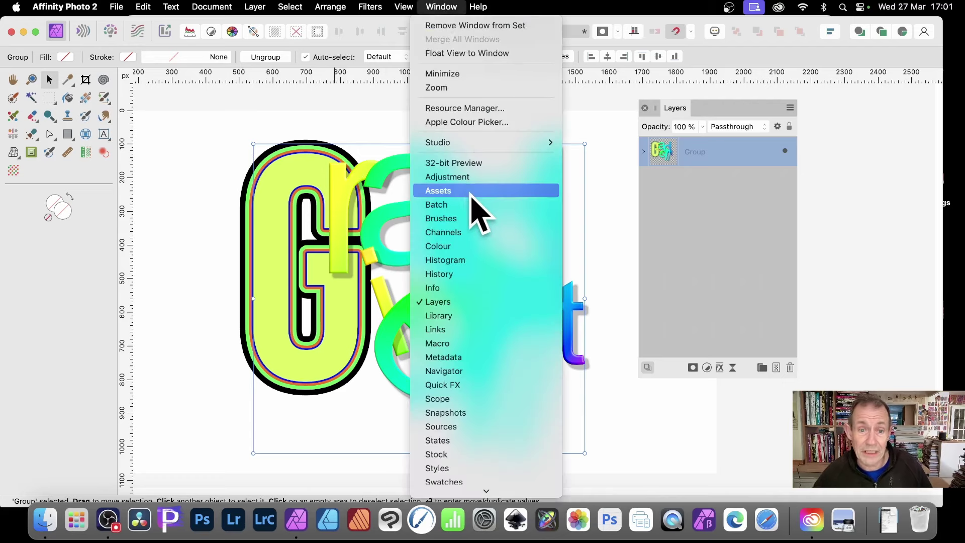
click(614, 202)
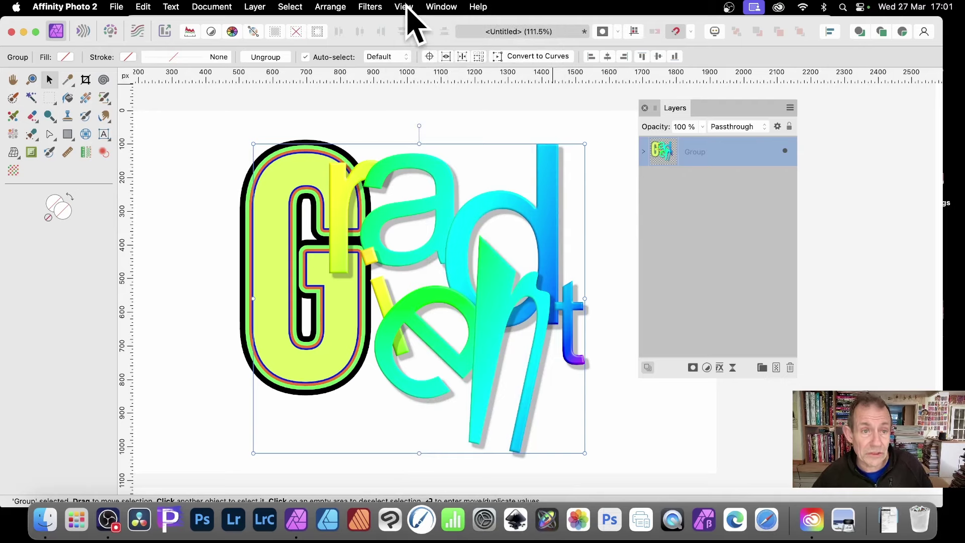
click(254, 6)
scroll(301, 312, down, 8)
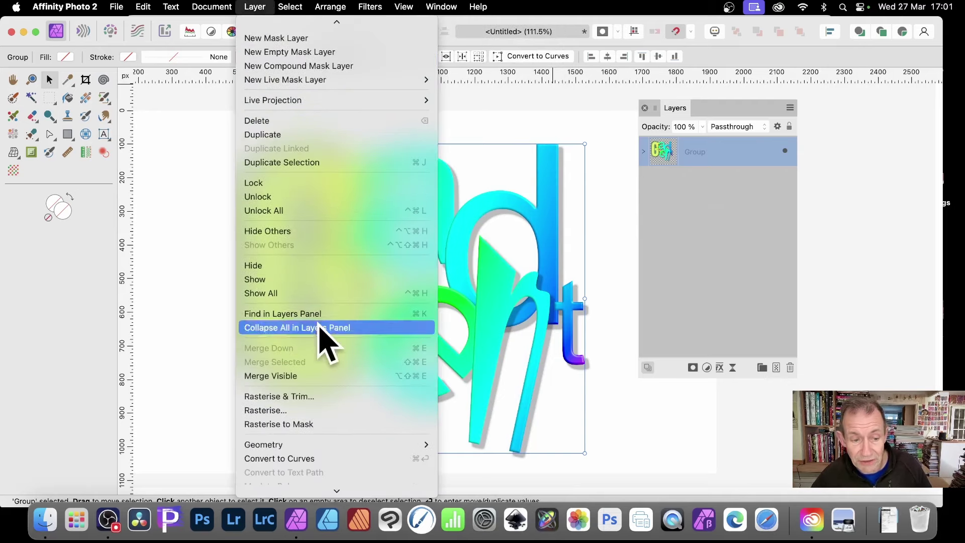
mouse_move(320, 442)
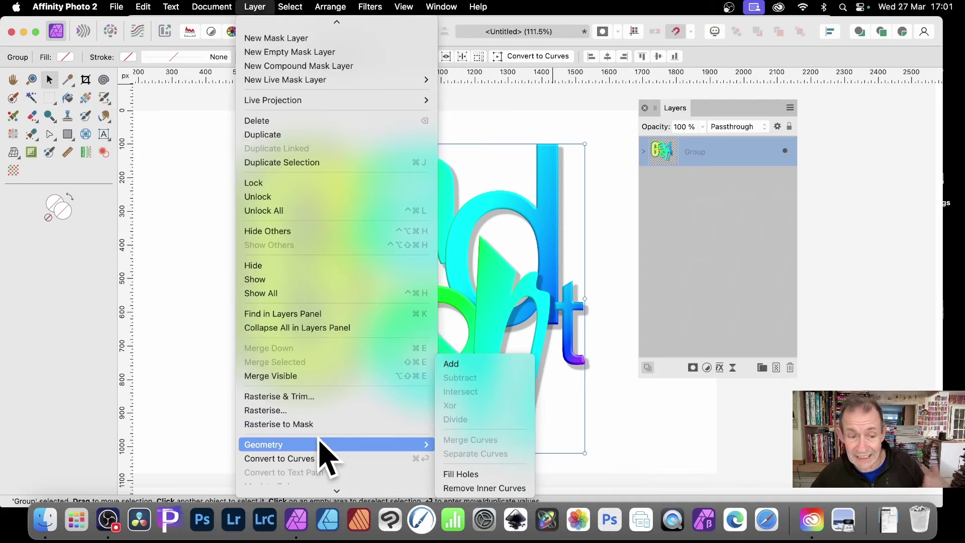
click(321, 410)
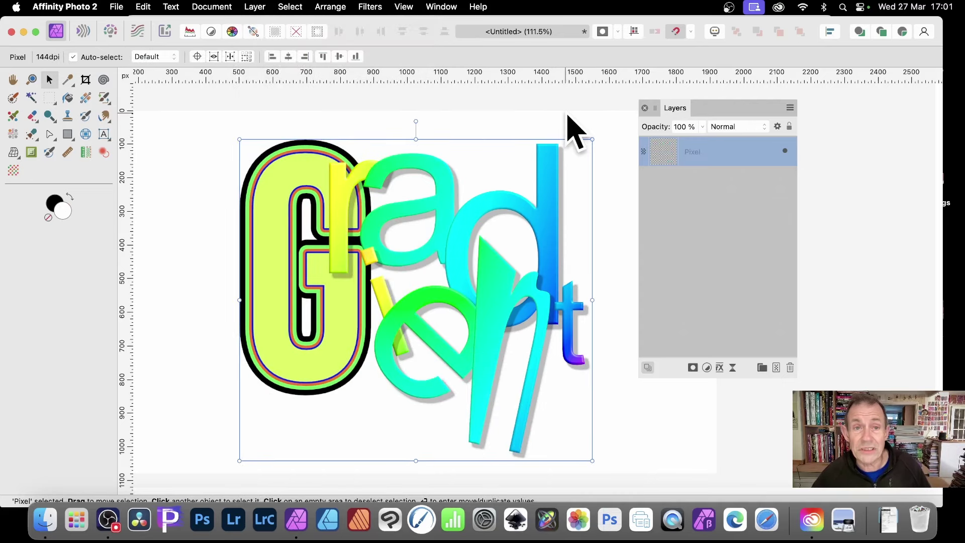
click(369, 7)
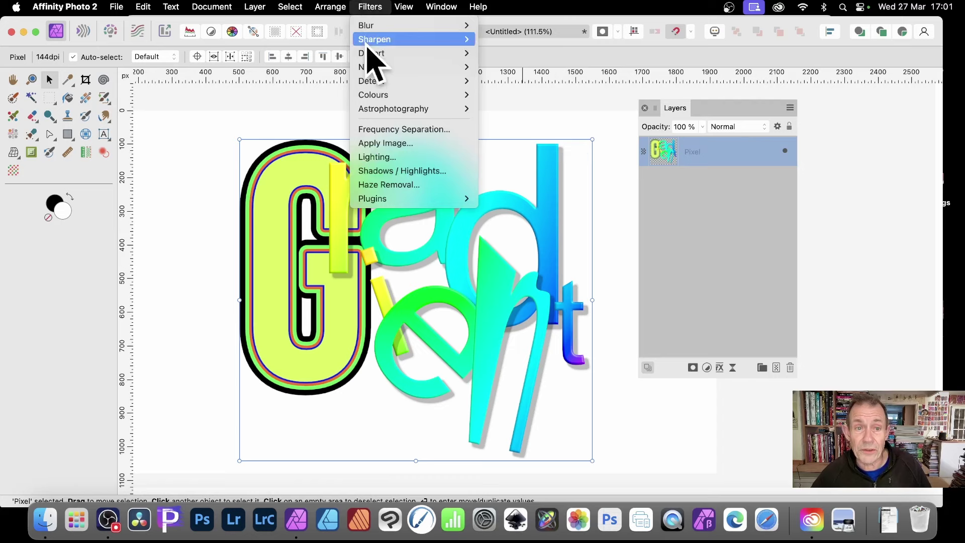
mouse_move(376, 56)
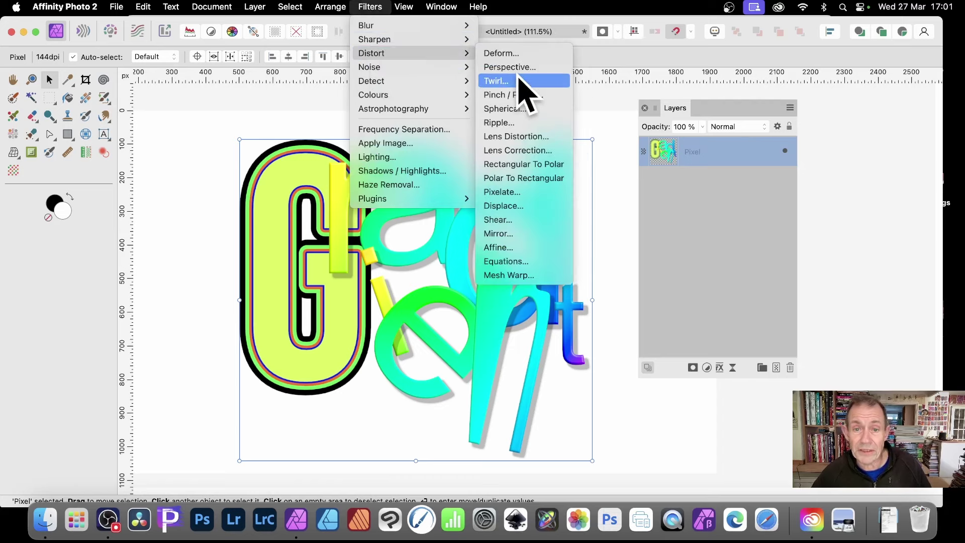
click(690, 216)
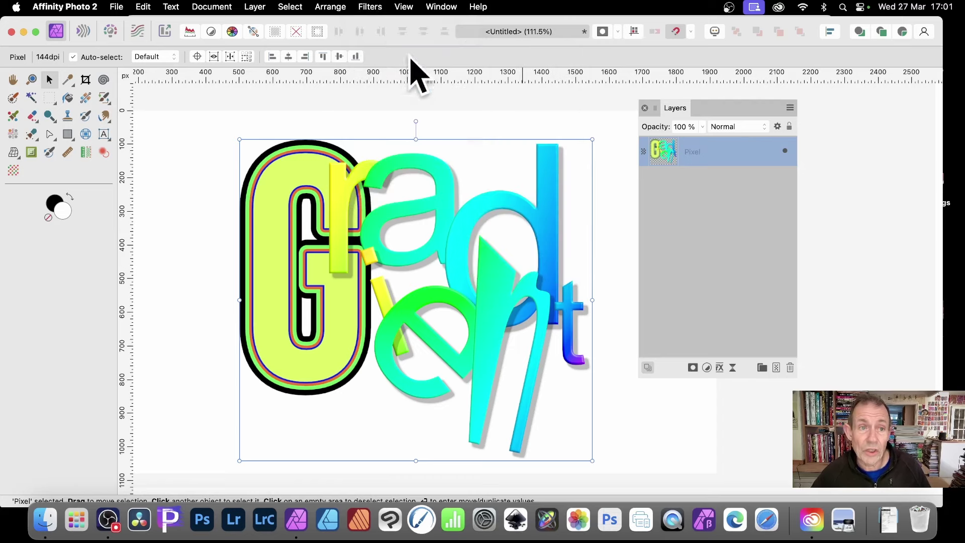
click(254, 6)
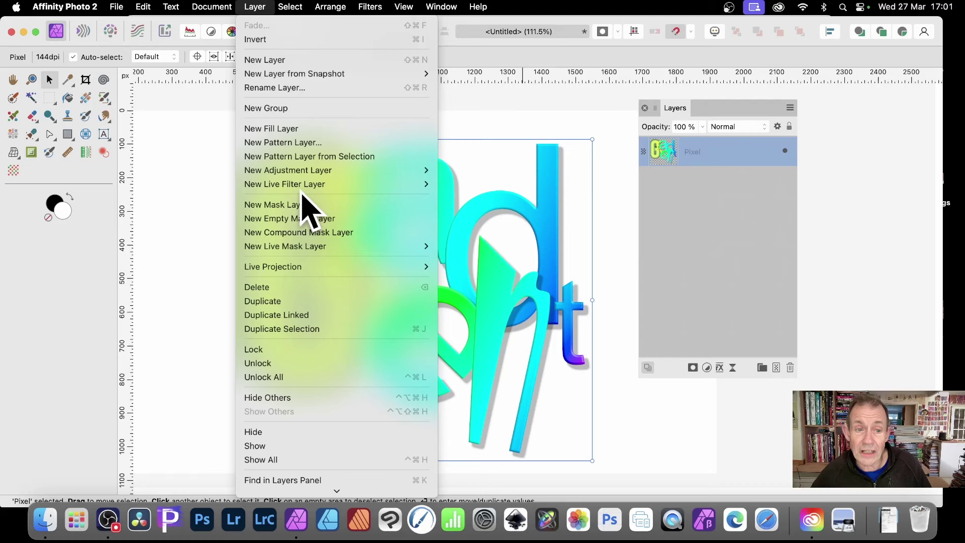
mouse_move(313, 187)
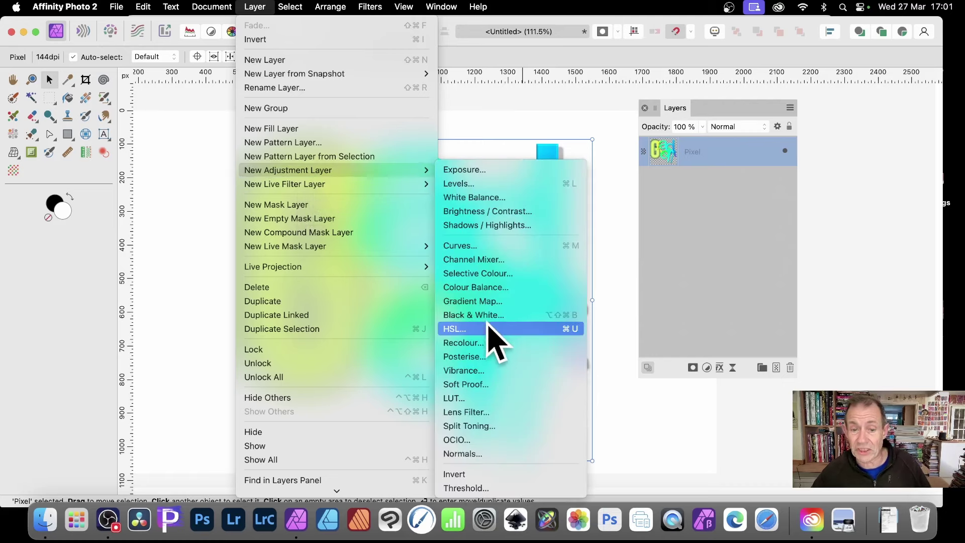
click(511, 314)
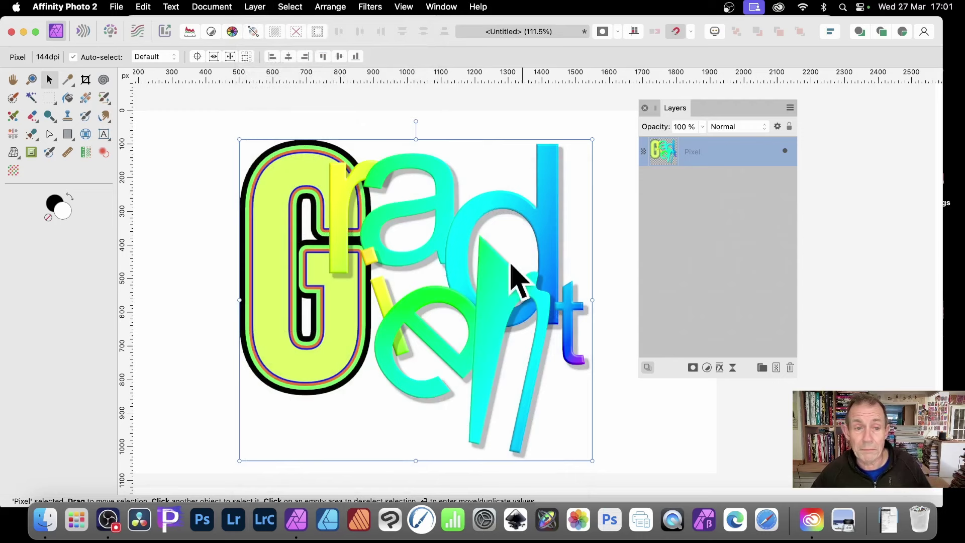
drag(792, 262, 439, 116)
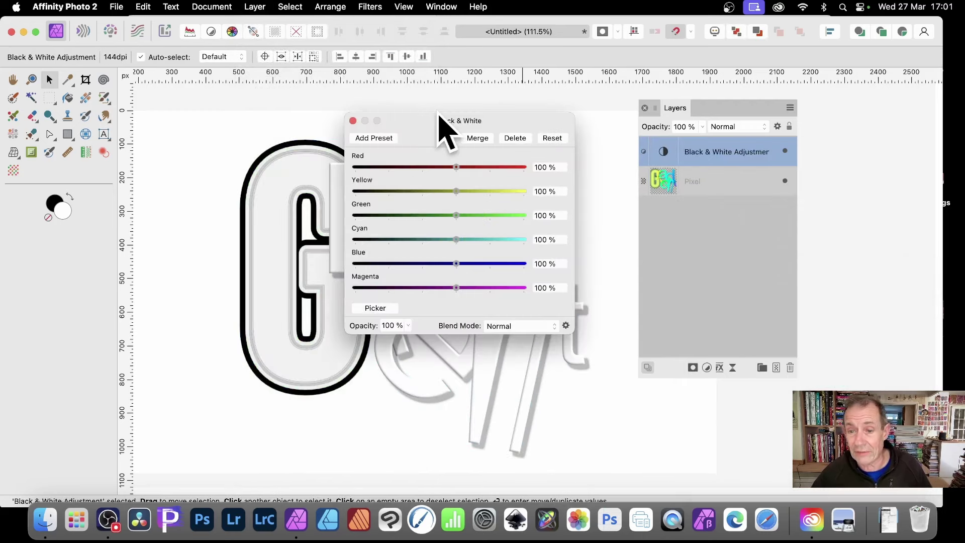
click(354, 121)
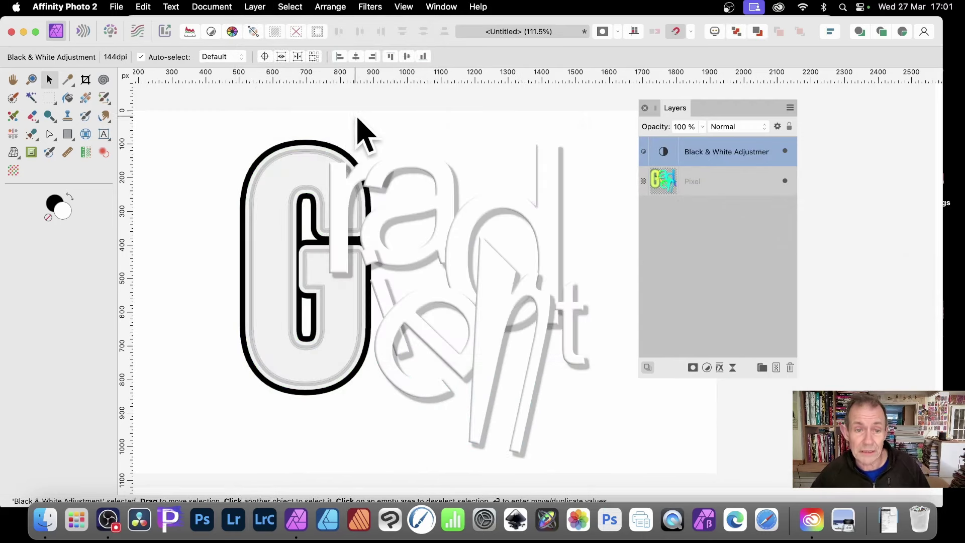
key(Delete)
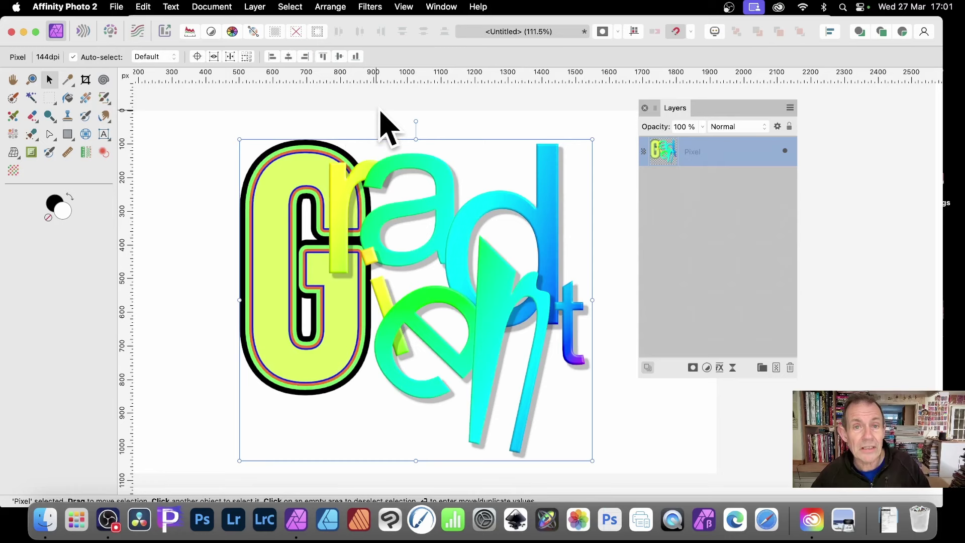